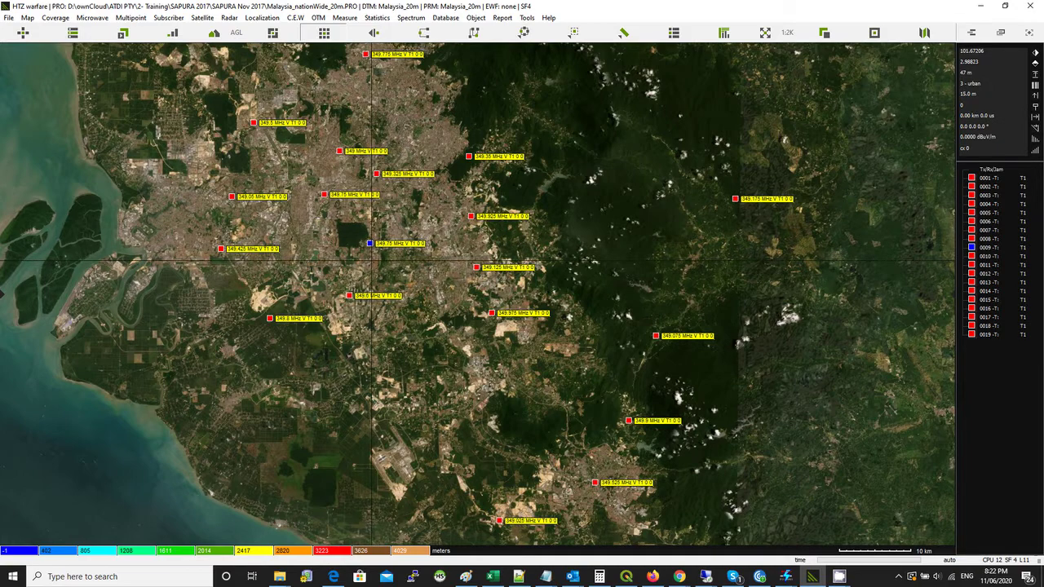
# Nudge the 349 MHz station map slightly and bring up the map layer choices
pyautogui.moveTo(371, 261); pyautogui.dragTo(368, 291)
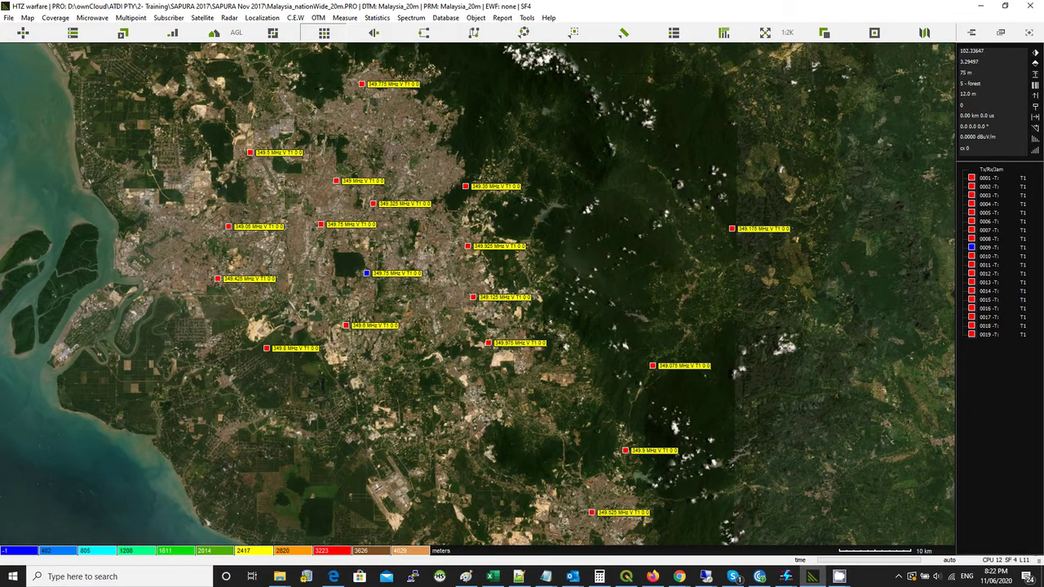
pyautogui.click(924, 33)
# Try DEM, DEM+Clutter and Map+Clutter backgrounds, then return to plain satellite imagery and re-pan
pyautogui.click(590, 59)
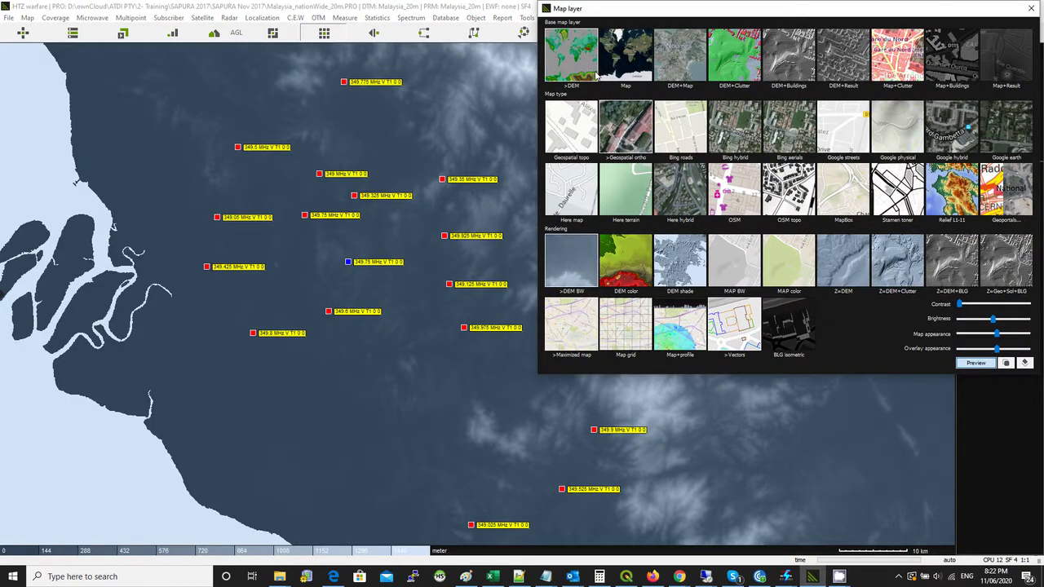
pyautogui.click(736, 62)
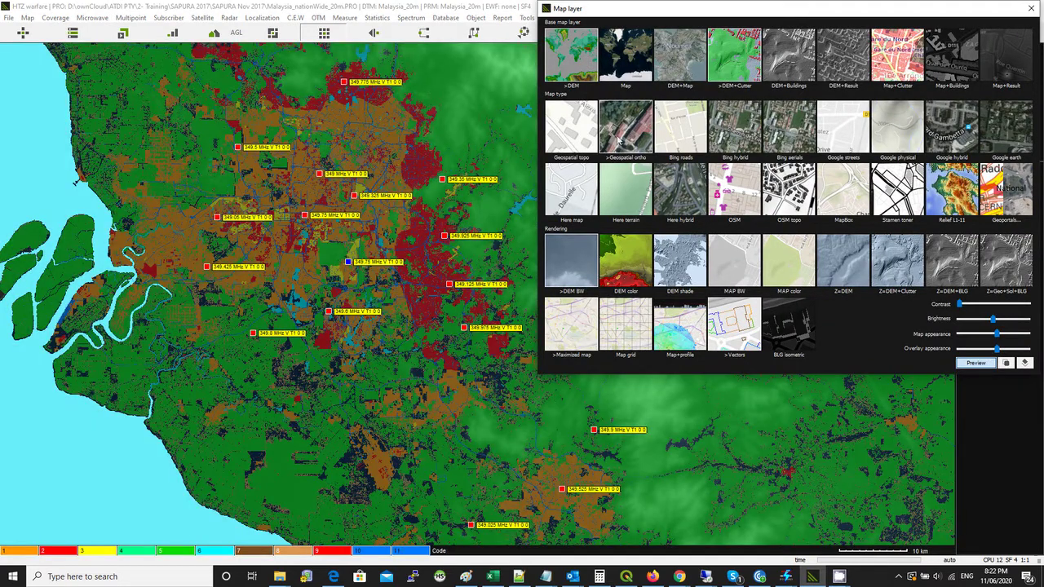
pyautogui.click(889, 65)
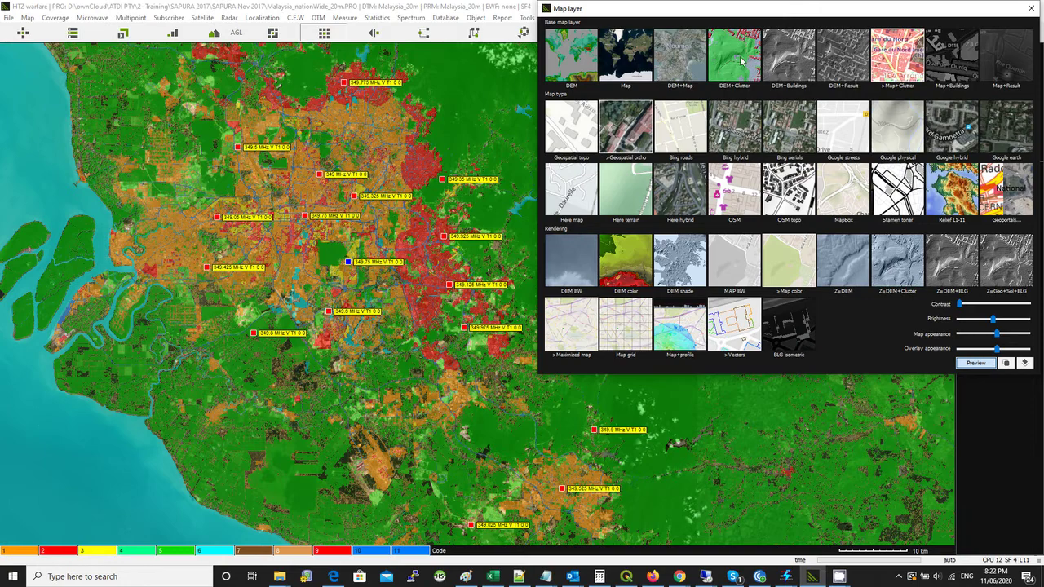
pyautogui.click(631, 56)
pyautogui.click(440, 335)
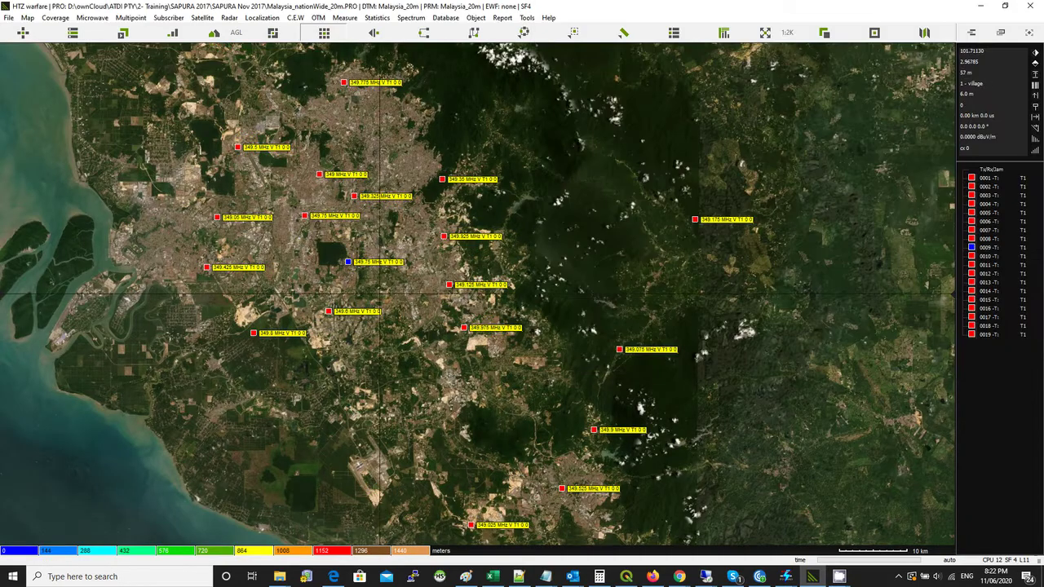
pyautogui.moveTo(358, 204); pyautogui.dragTo(408, 228)
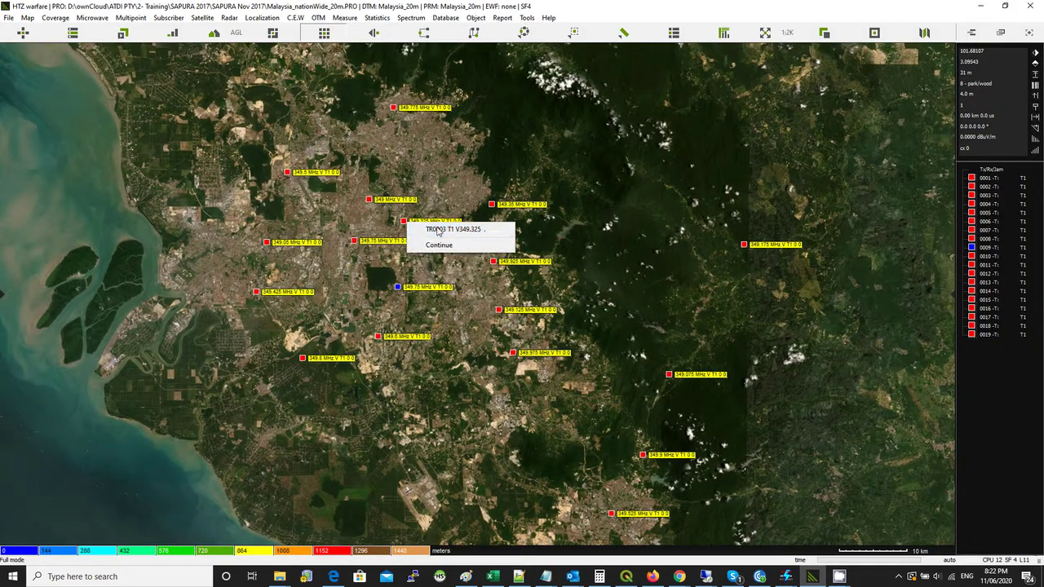
pyautogui.rightClick(408, 228)
pyautogui.click(449, 160)
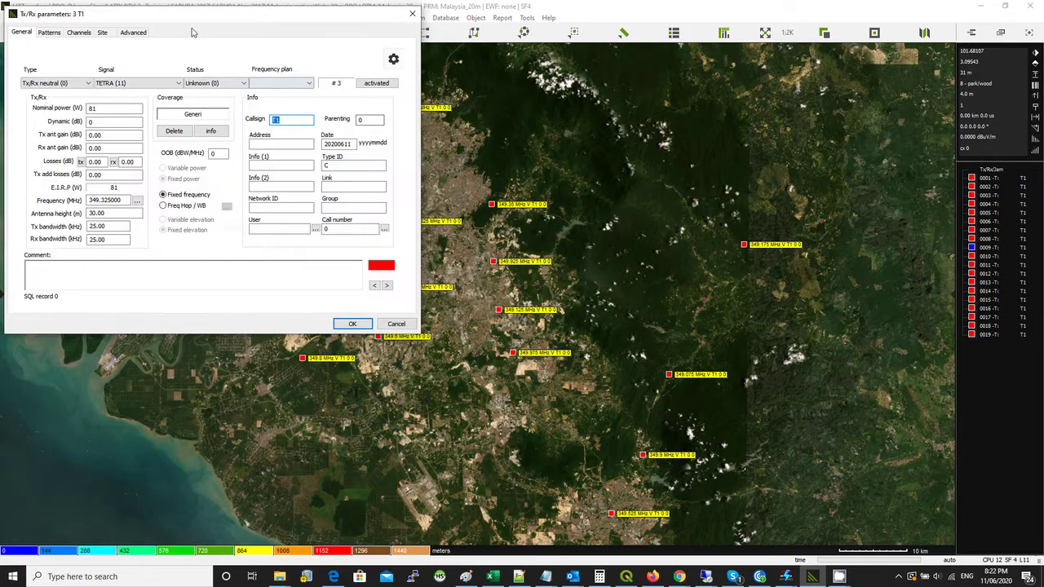
pyautogui.moveTo(214, 16); pyautogui.dragTo(385, 62)
pyautogui.doubleClick(277, 154)
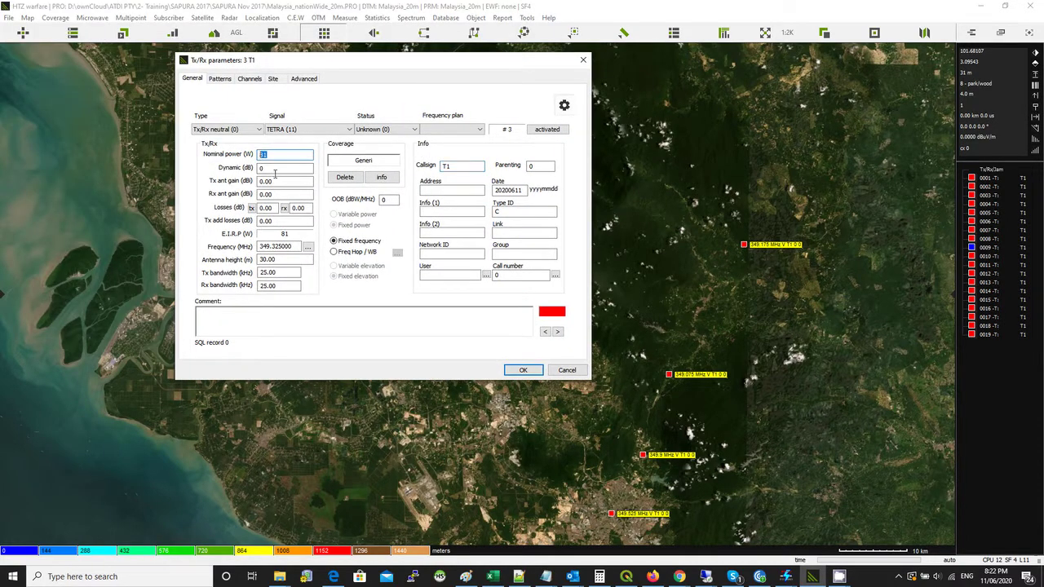
pyautogui.doubleClick(285, 259)
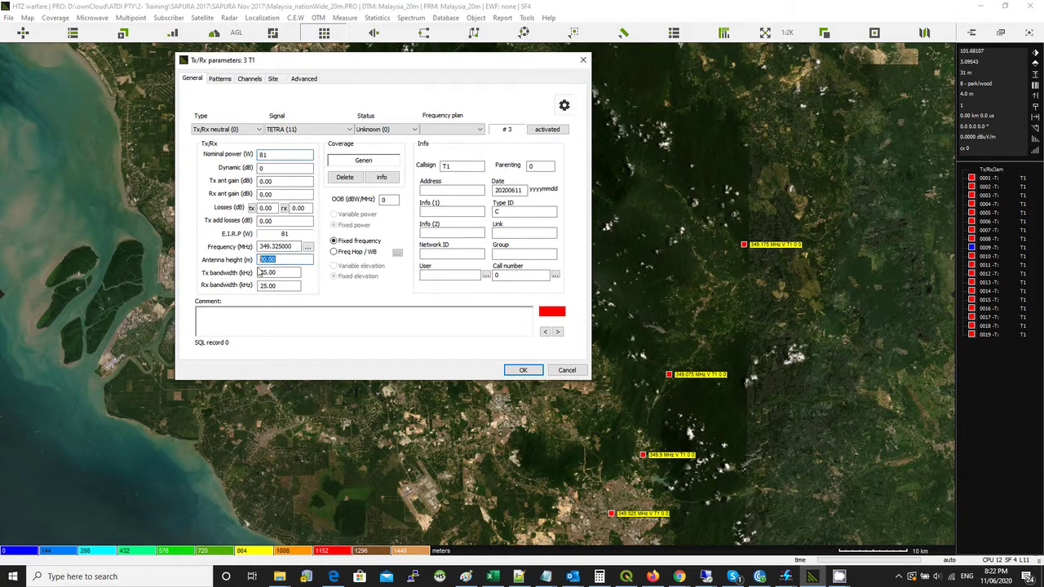
pyautogui.click(219, 79)
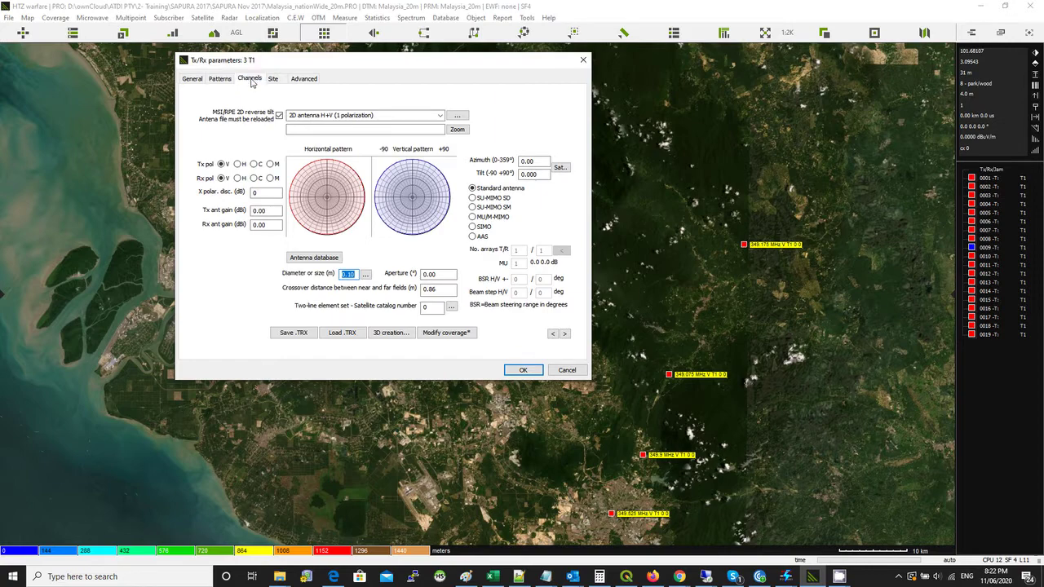
pyautogui.click(250, 79)
pyautogui.click(273, 79)
pyautogui.click(220, 80)
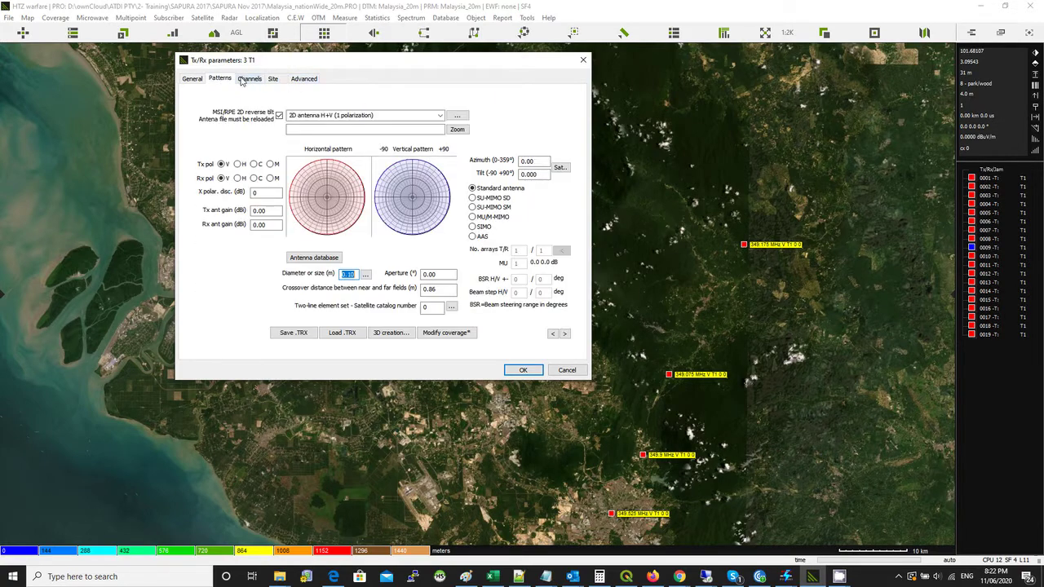
pyautogui.click(303, 79)
pyautogui.doubleClick(302, 179)
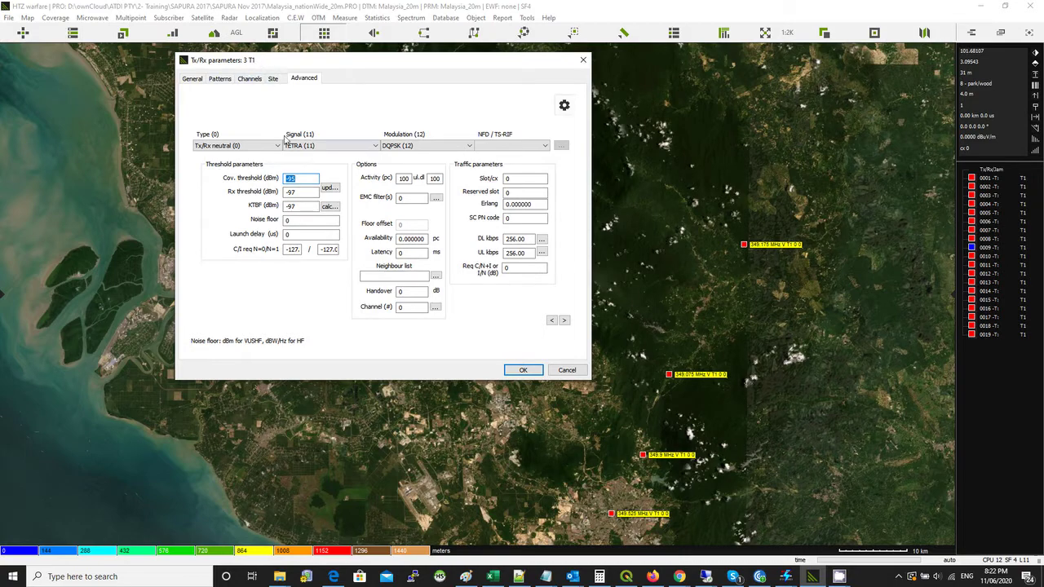
pyautogui.click(524, 371)
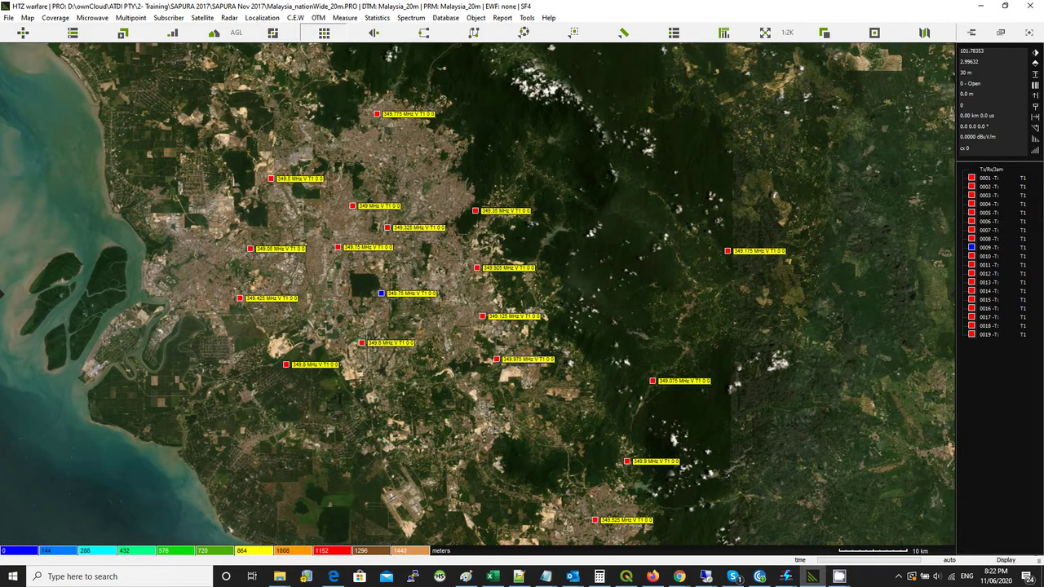
# Compute a Tx/Rx field-strength coverage map for all 19 stations with 1.50 m receive antennas
pyautogui.scroll(-3, 467, 307)
pyautogui.scroll(2, 458, 307)
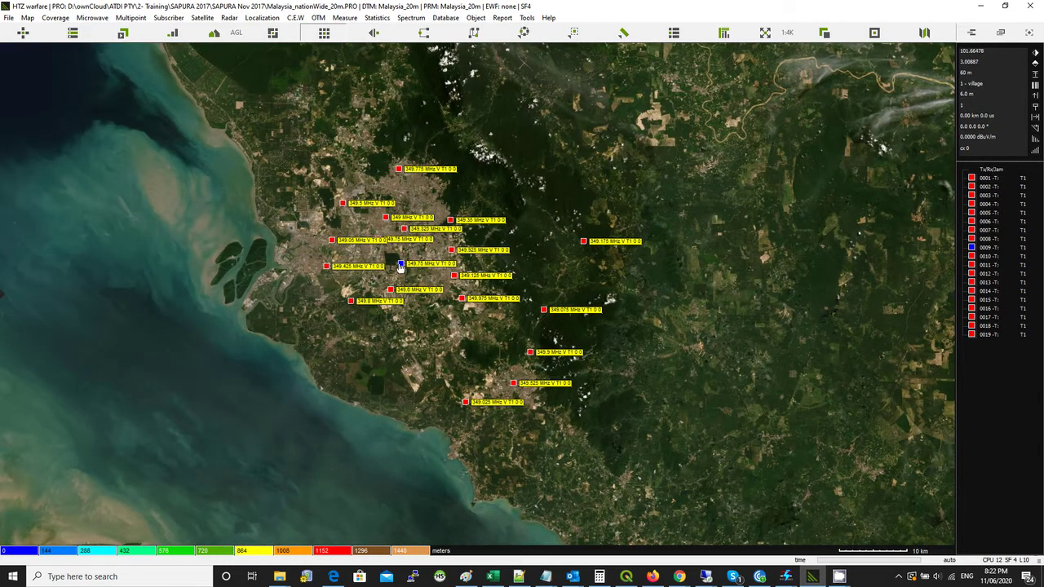
pyautogui.scroll(2, 401, 269)
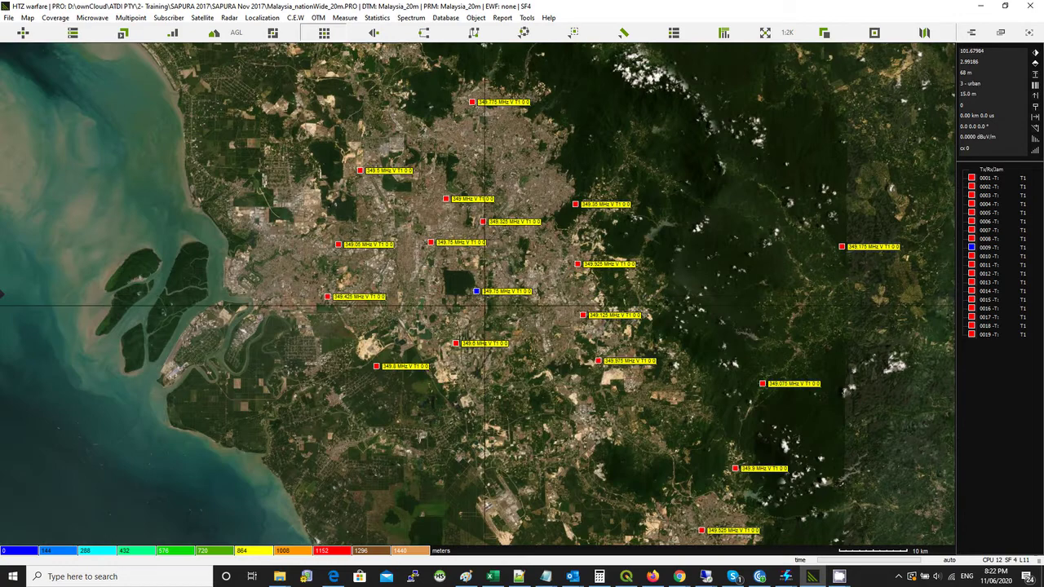
pyautogui.scroll(-2, 482, 293)
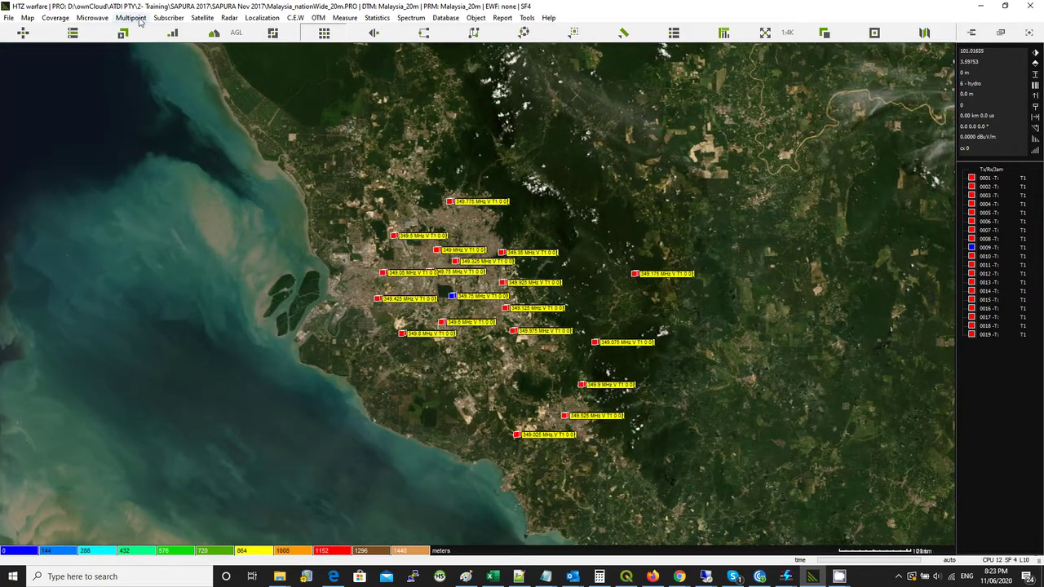
pyautogui.click(56, 17)
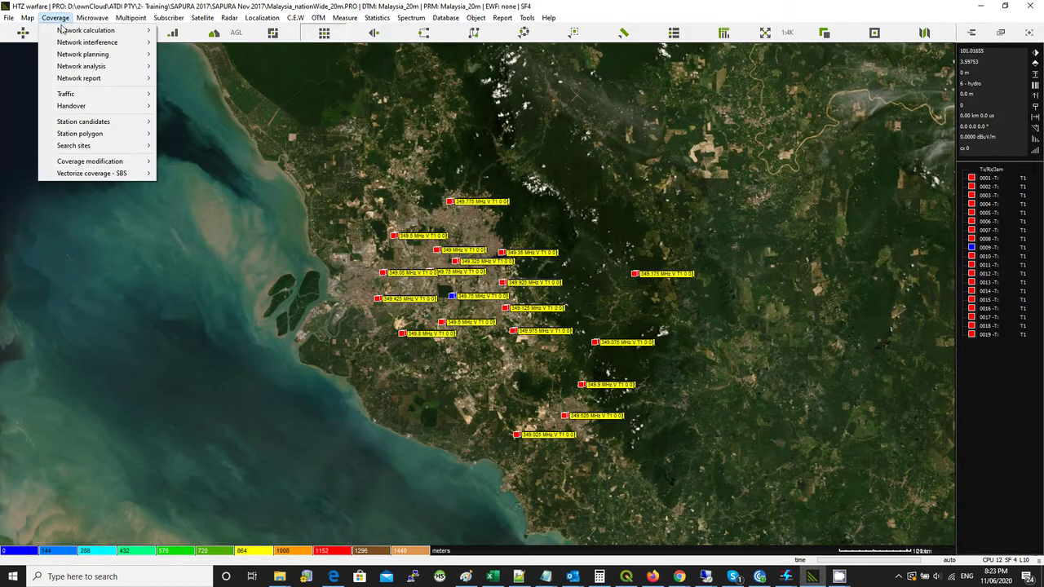
pyautogui.moveTo(62, 30)
pyautogui.click(198, 30)
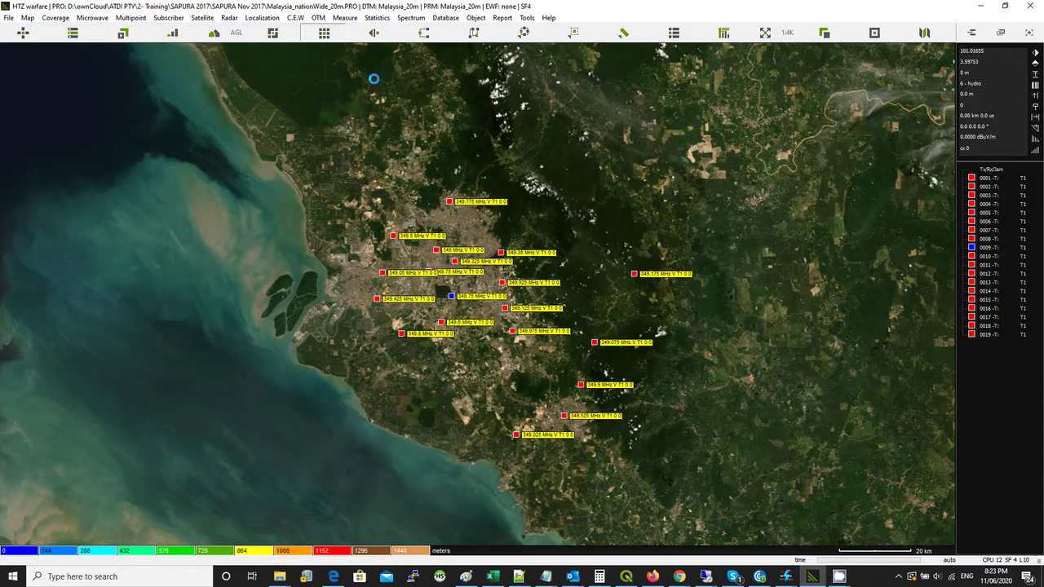
pyautogui.moveTo(371, 13); pyautogui.dragTo(256, 200)
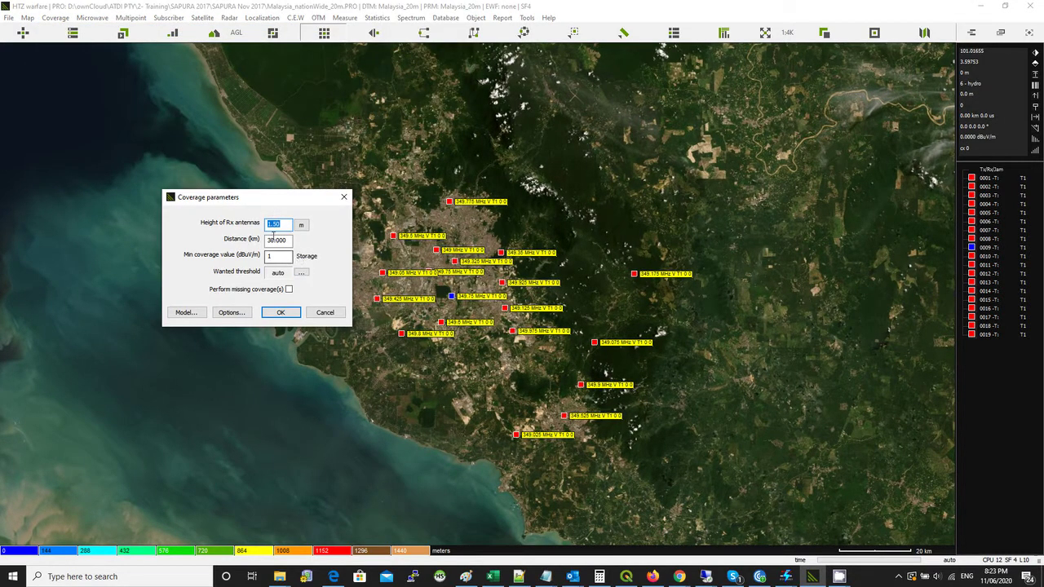
pyautogui.click(285, 317)
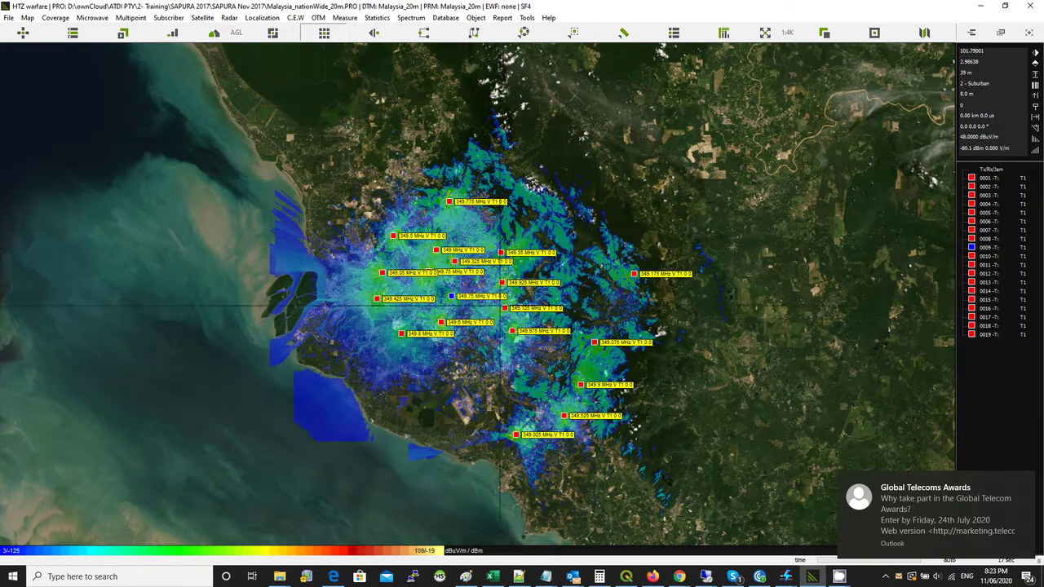
# Open the C/I interference mode settings and their protection ratio table (ITU-R C/I, 0 dB XPD)
pyautogui.scroll(2, 494, 306)
pyautogui.scroll(-2, 494, 306)
pyautogui.scroll(2, 493, 306)
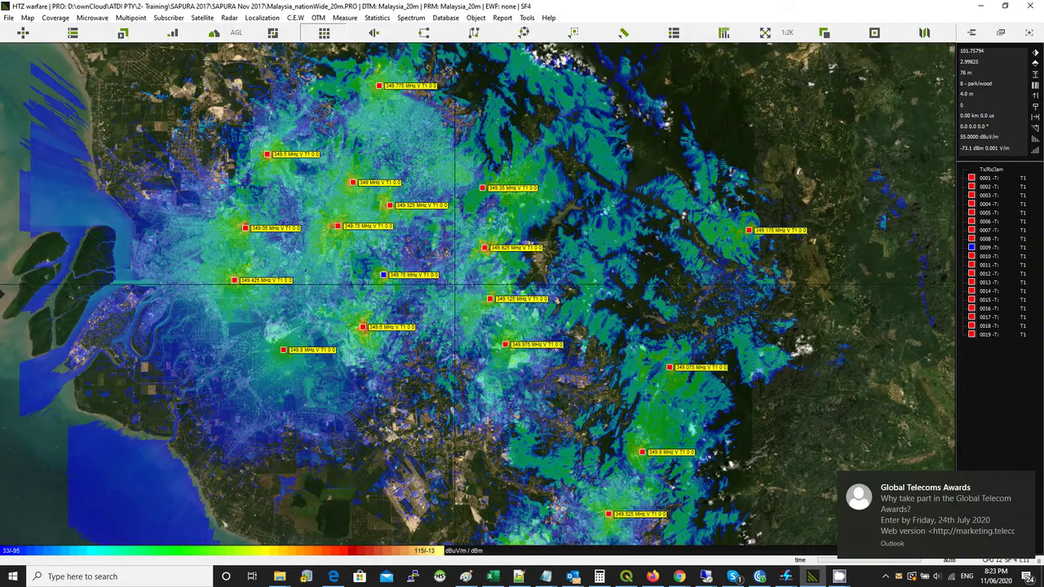
pyautogui.click(55, 18)
pyautogui.moveTo(88, 66)
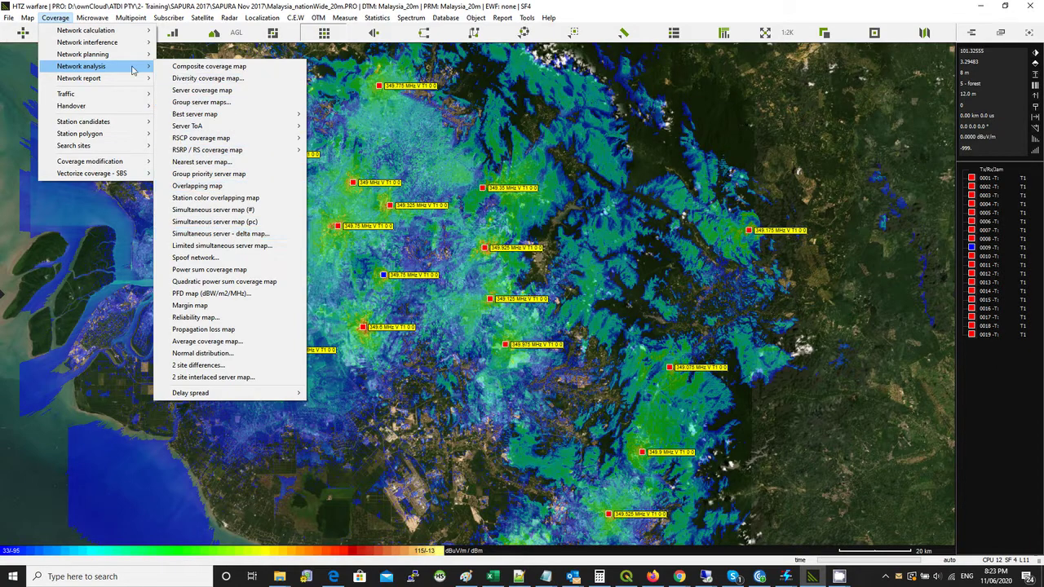
pyautogui.moveTo(129, 45)
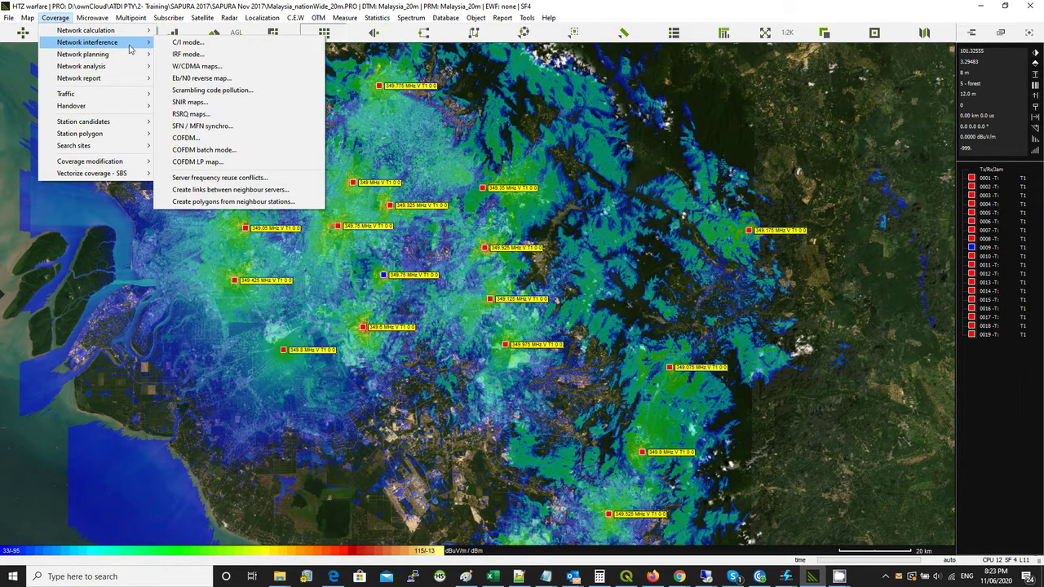
pyautogui.click(191, 42)
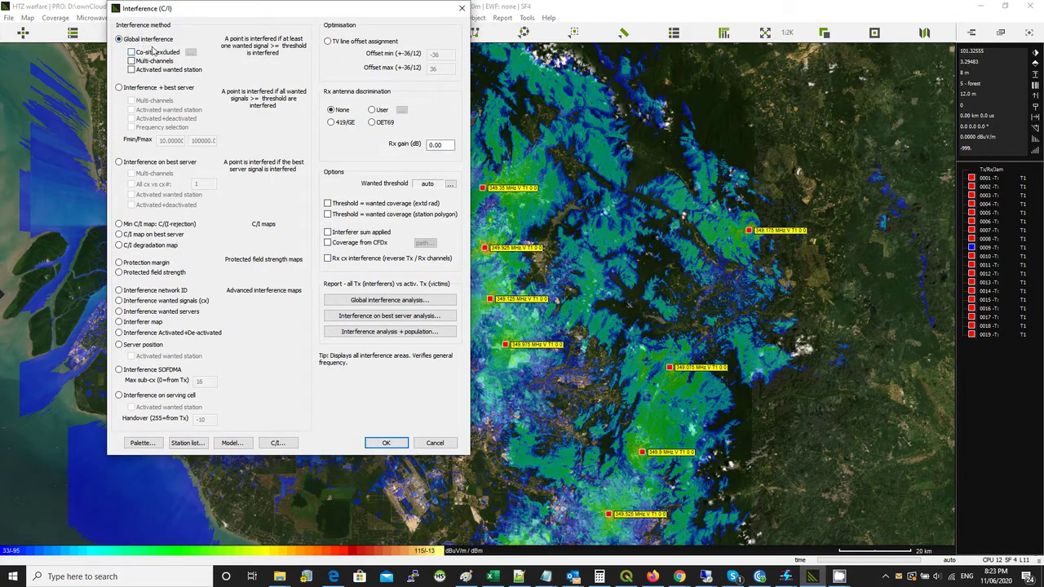
pyautogui.moveTo(207, 10); pyautogui.dragTo(198, 23)
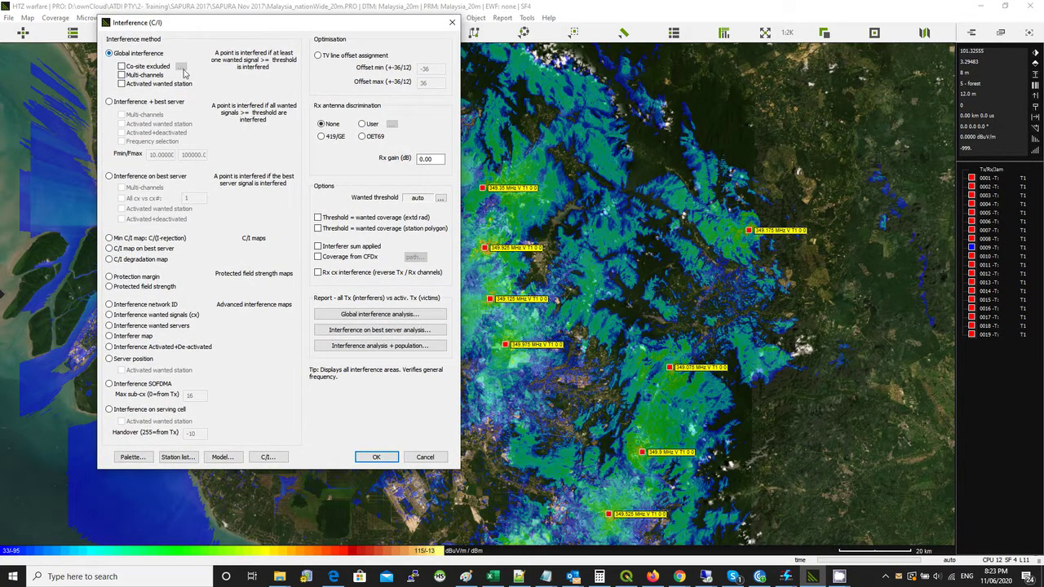
pyautogui.click(269, 457)
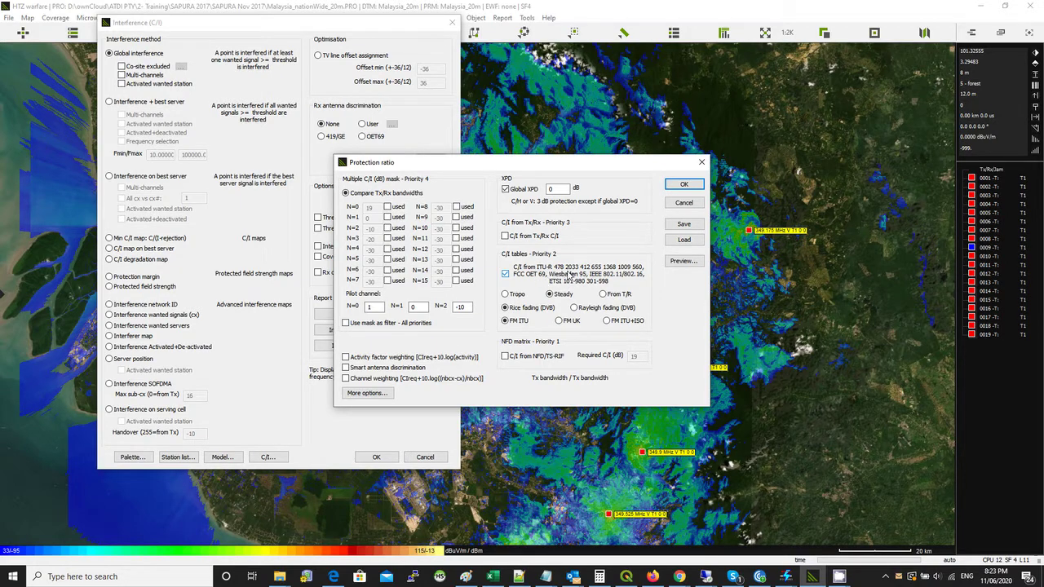
pyautogui.click(387, 207)
pyautogui.doubleClick(368, 208)
pyautogui.click(388, 208)
pyautogui.click(683, 261)
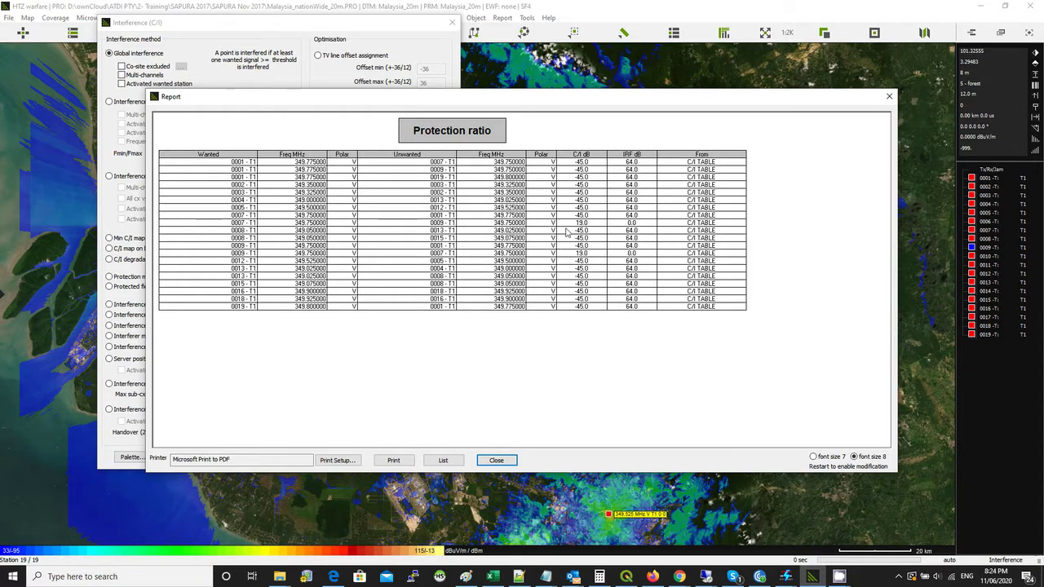
pyautogui.moveTo(505, 95); pyautogui.dragTo(551, 65)
pyautogui.click(546, 433)
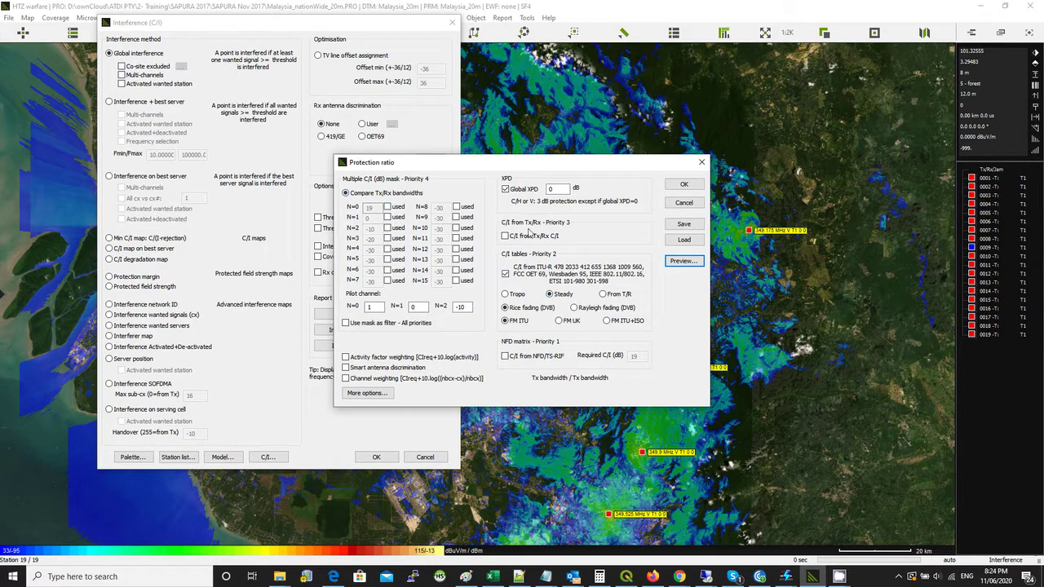
# Accept the protection ratios, compute the C/I interference map and inspect the magenta zones
pyautogui.click(684, 184)
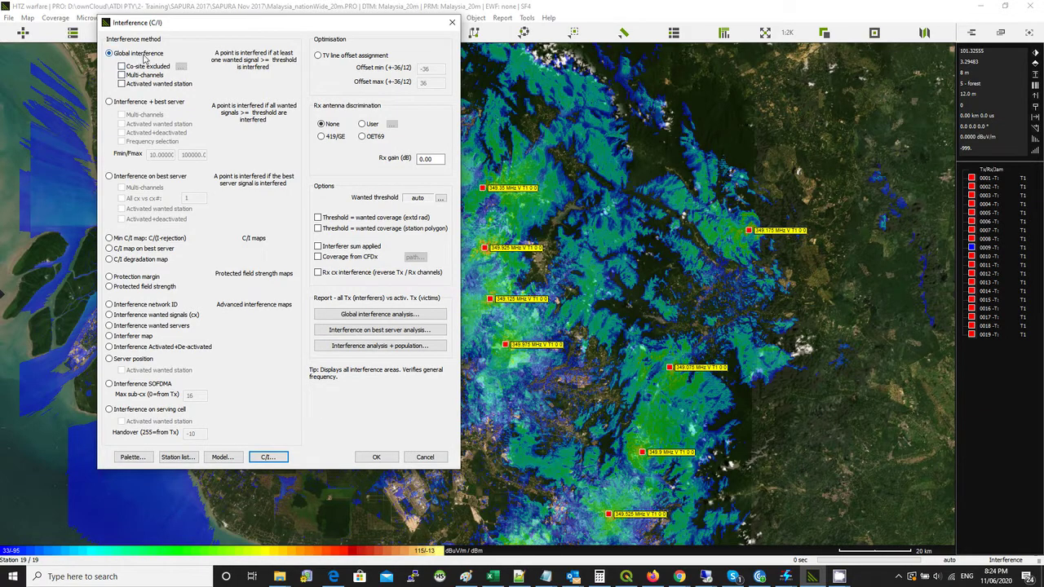
pyautogui.click(380, 457)
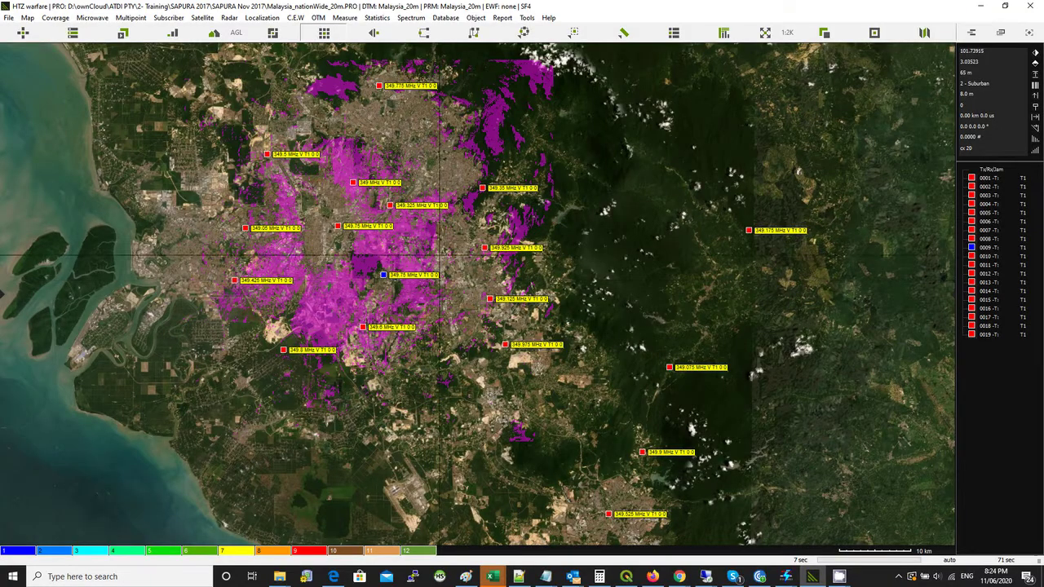
pyautogui.moveTo(390, 277); pyautogui.dragTo(409, 330)
pyautogui.scroll(1, 409, 330)
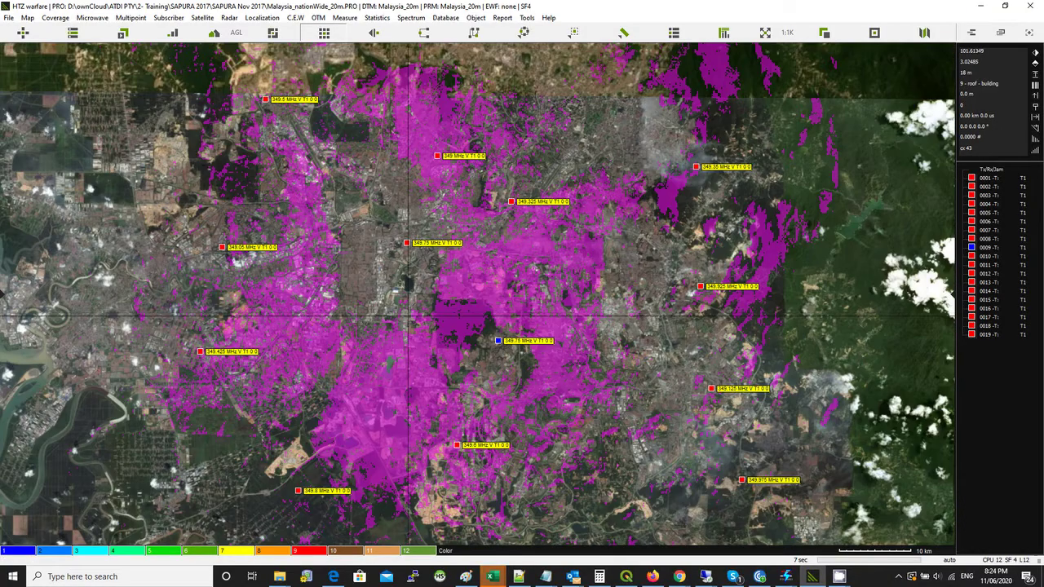
pyautogui.moveTo(541, 279); pyautogui.dragTo(474, 313)
pyautogui.scroll(-1, 474, 313)
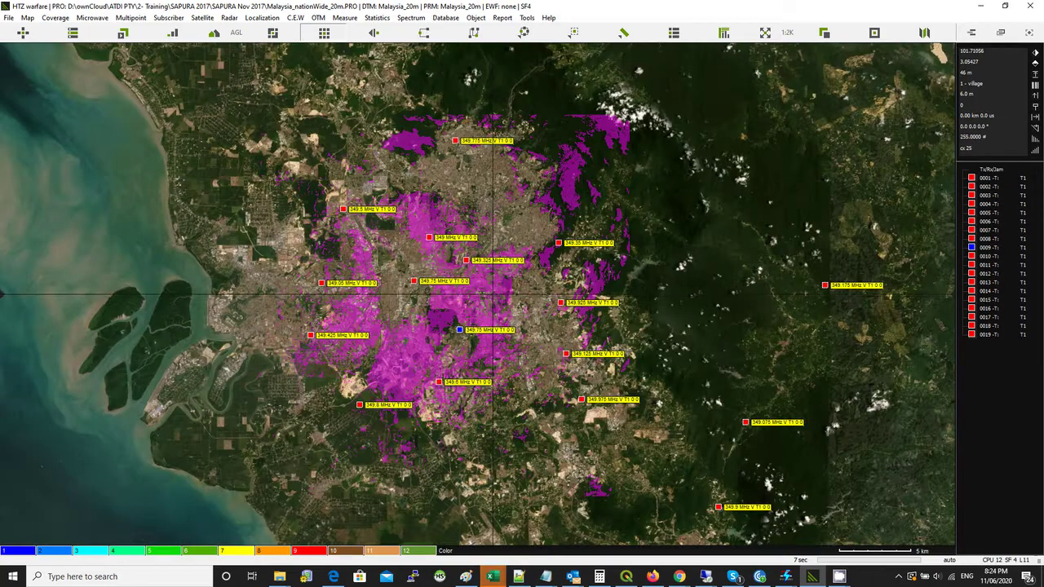
pyautogui.scroll(1, 444, 278)
pyautogui.middleClick(465, 335)
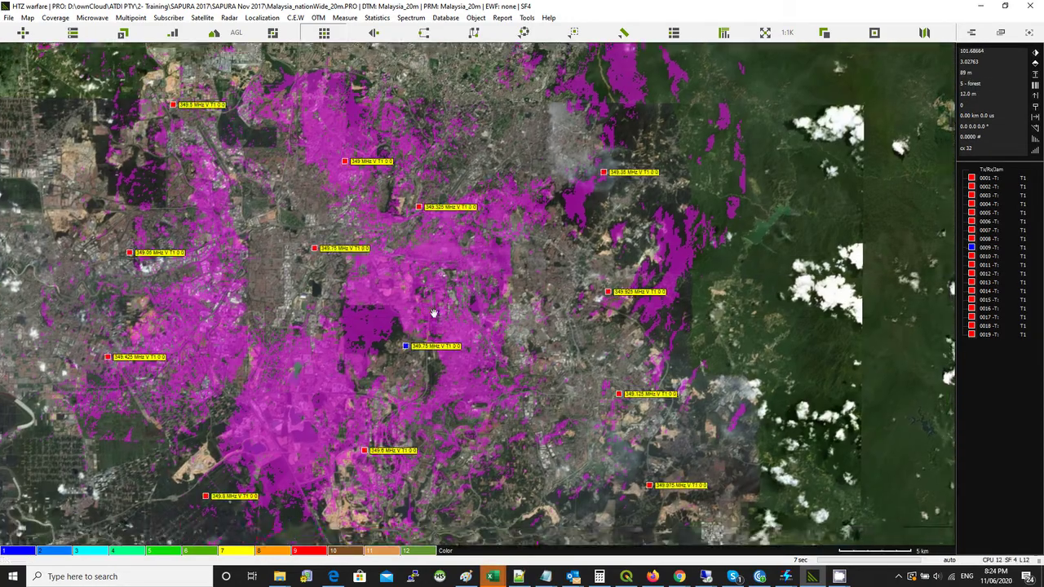
pyautogui.scroll(-1, 461, 334)
# Isolate station TP0009 so it is the only active transmitter on the map
pyautogui.scroll(1, 473, 247)
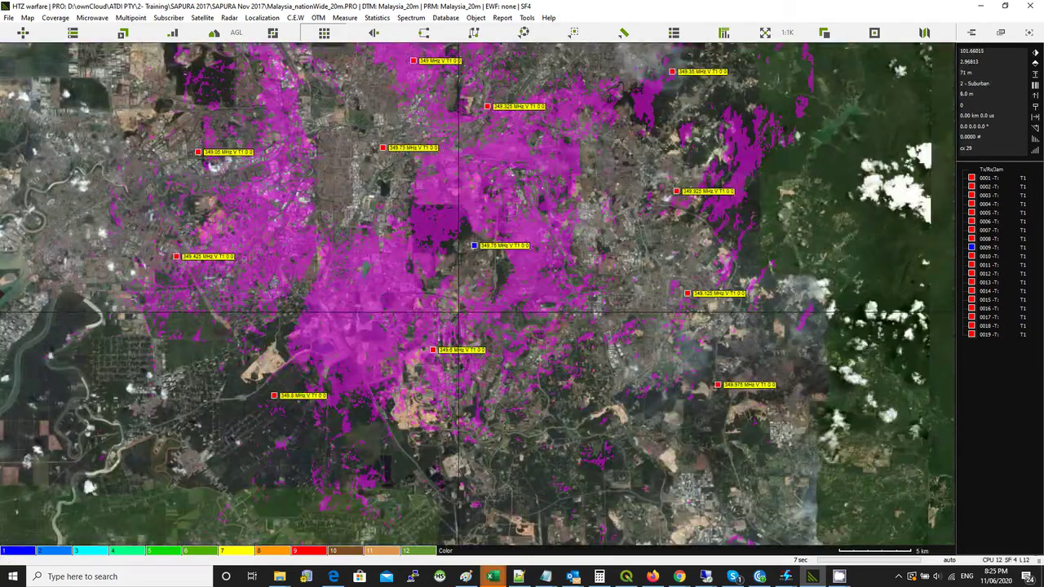
pyautogui.click(474, 247)
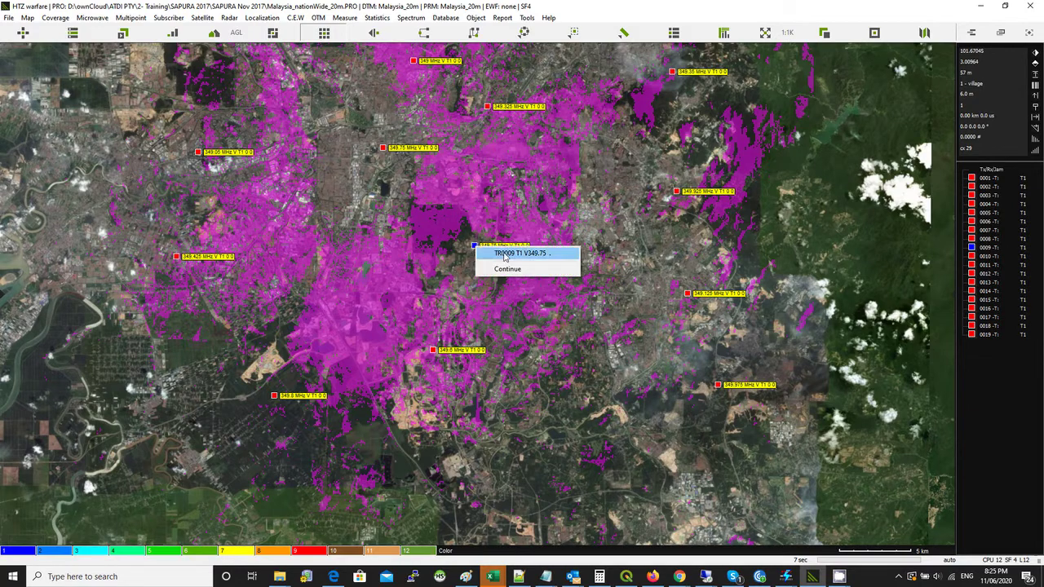
pyautogui.click(505, 254)
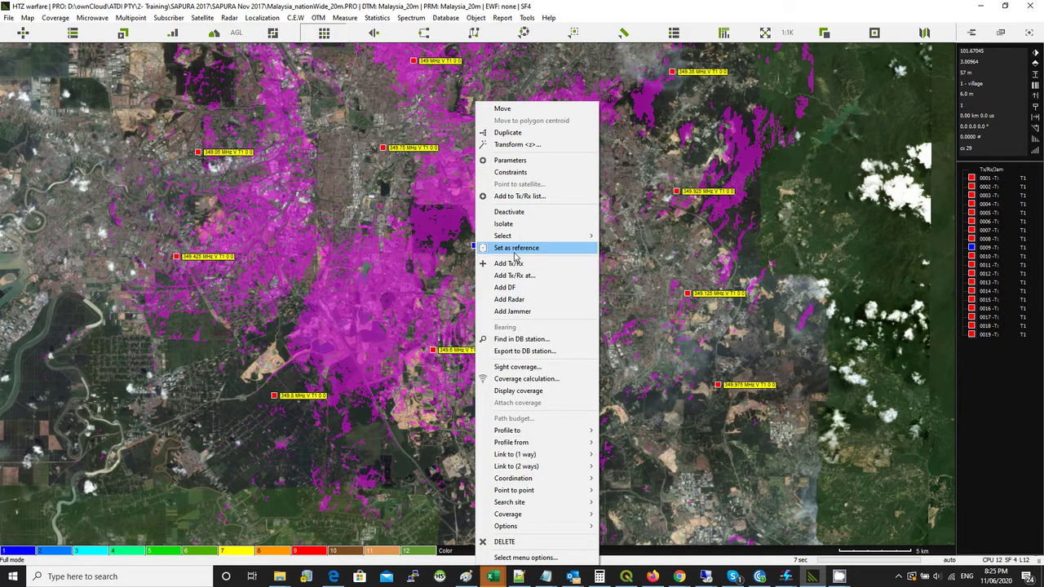
pyautogui.click(504, 224)
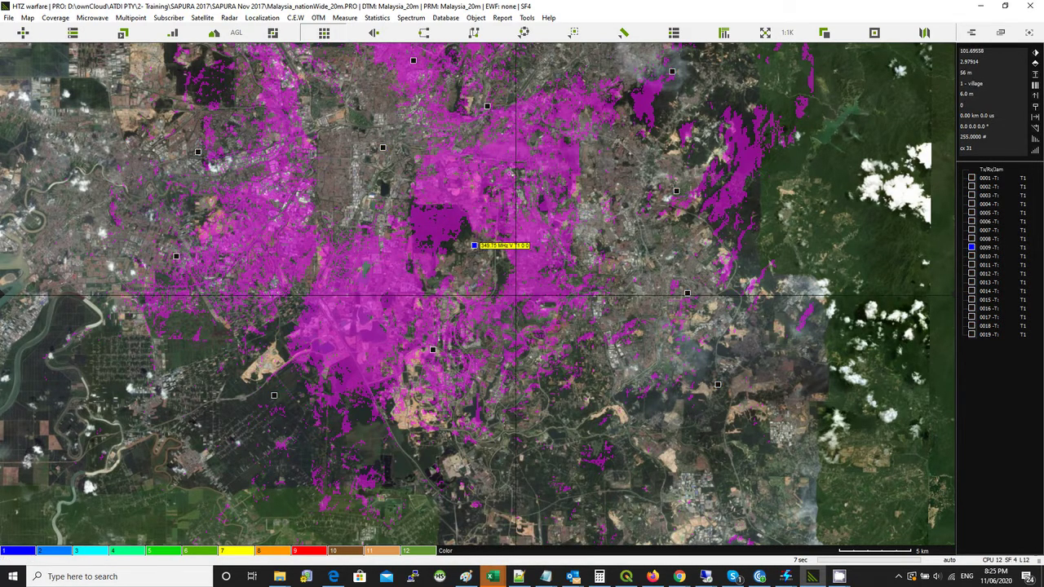
pyautogui.scroll(-1, 441, 294)
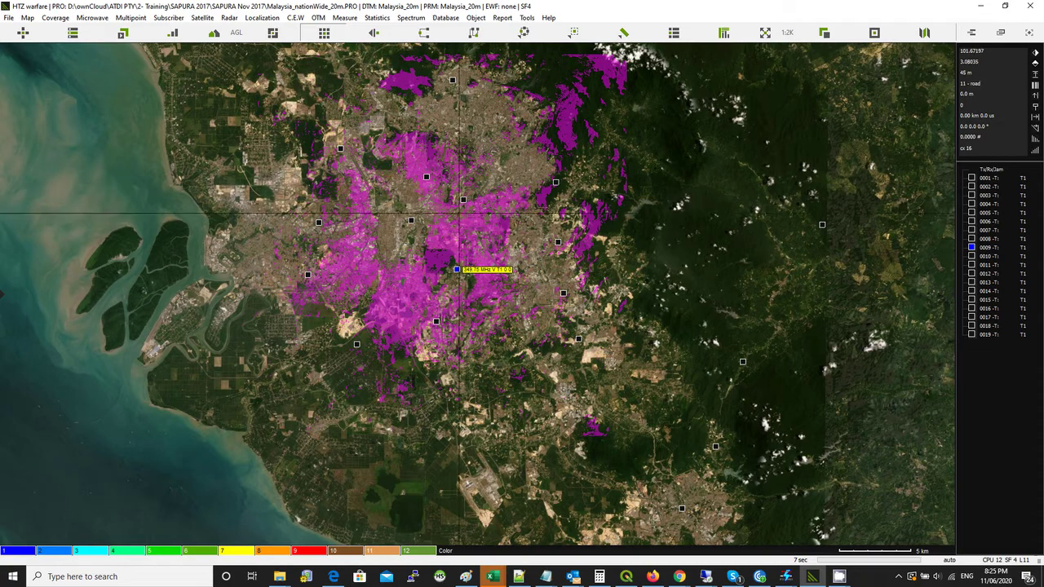
# Bring up Network frequency assignment and its frequency band definition
pyautogui.click(56, 18)
pyautogui.moveTo(73, 31)
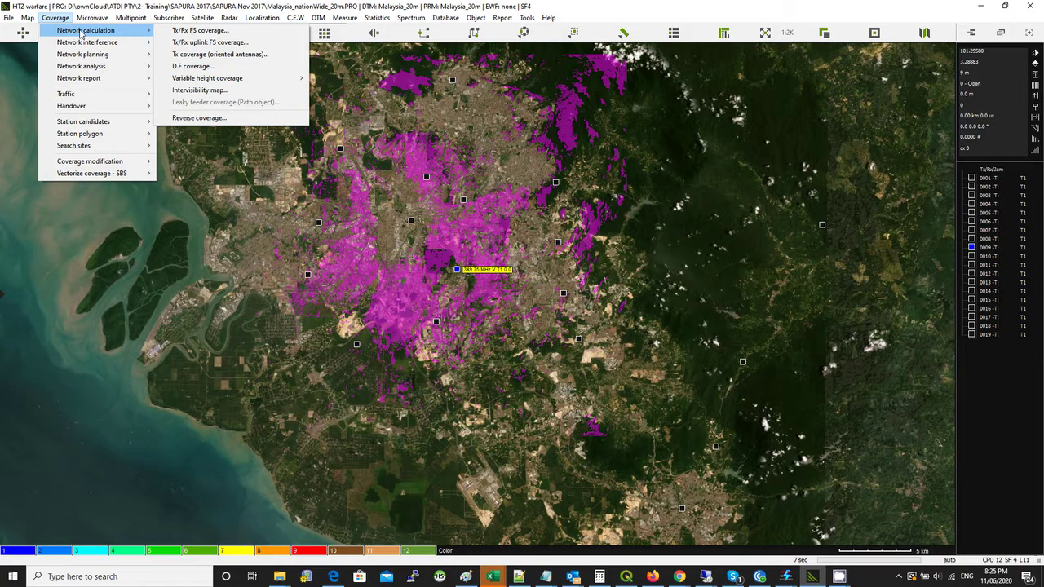
pyautogui.moveTo(86, 54)
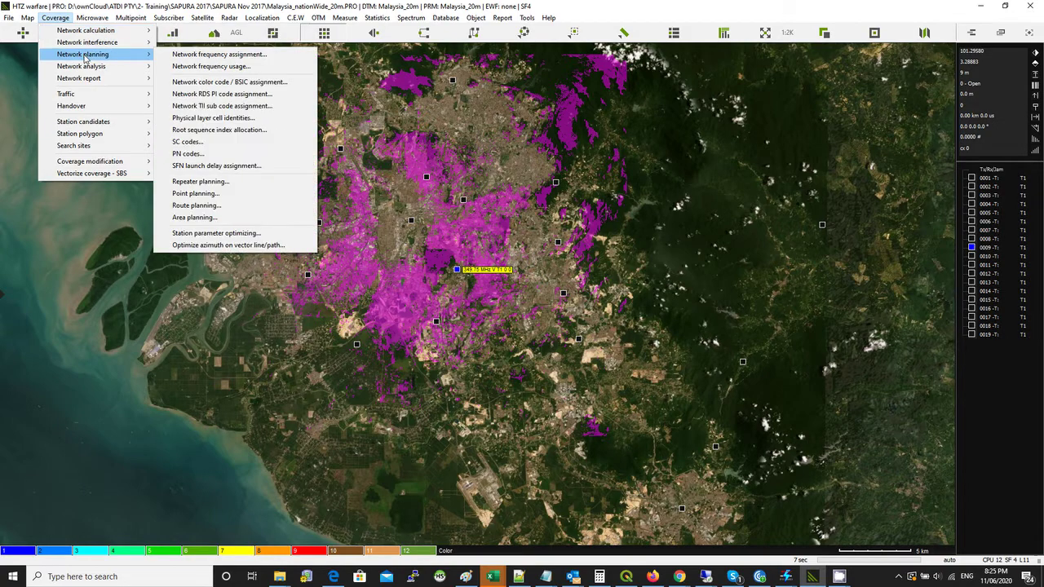
pyautogui.click(236, 59)
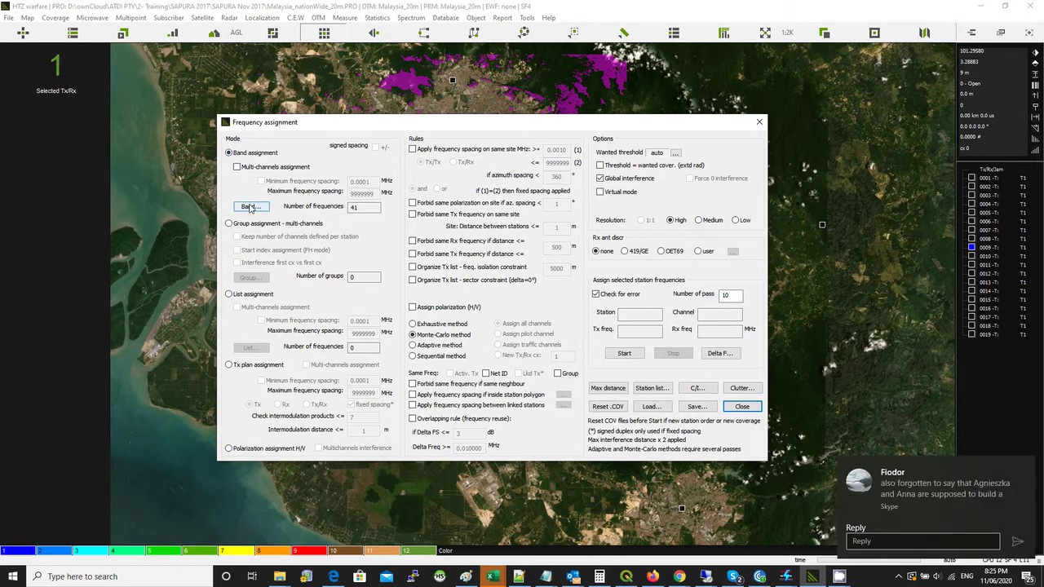
pyautogui.click(251, 207)
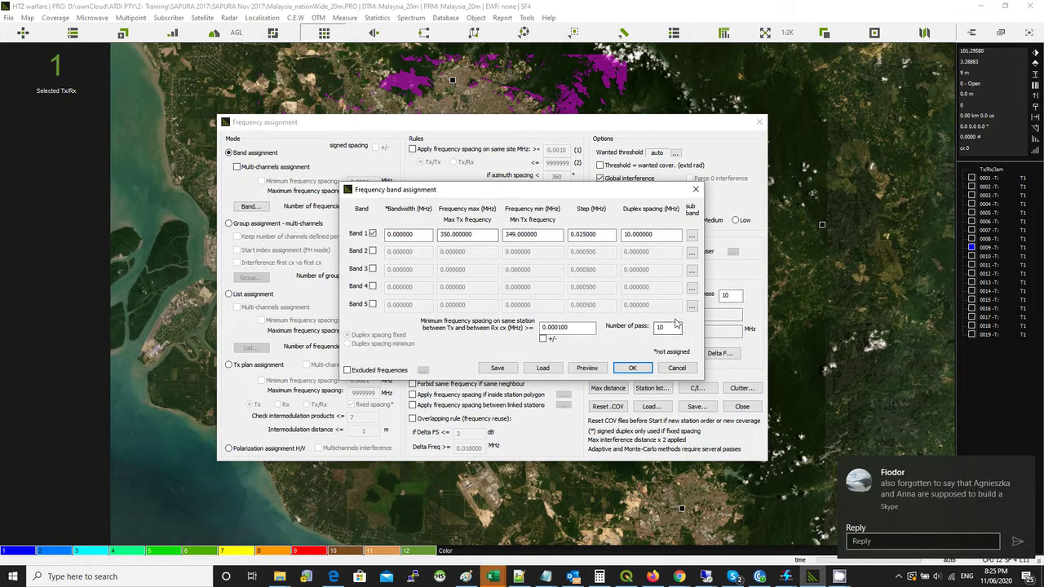
# Set Band 1 to 349–350 MHz in 0.025 MHz steps and preview its 41 frequencies
pyautogui.click(462, 234)
pyautogui.doubleClick(507, 235)
pyautogui.doubleClick(614, 235)
pyautogui.press('Tab')
pyautogui.click(586, 368)
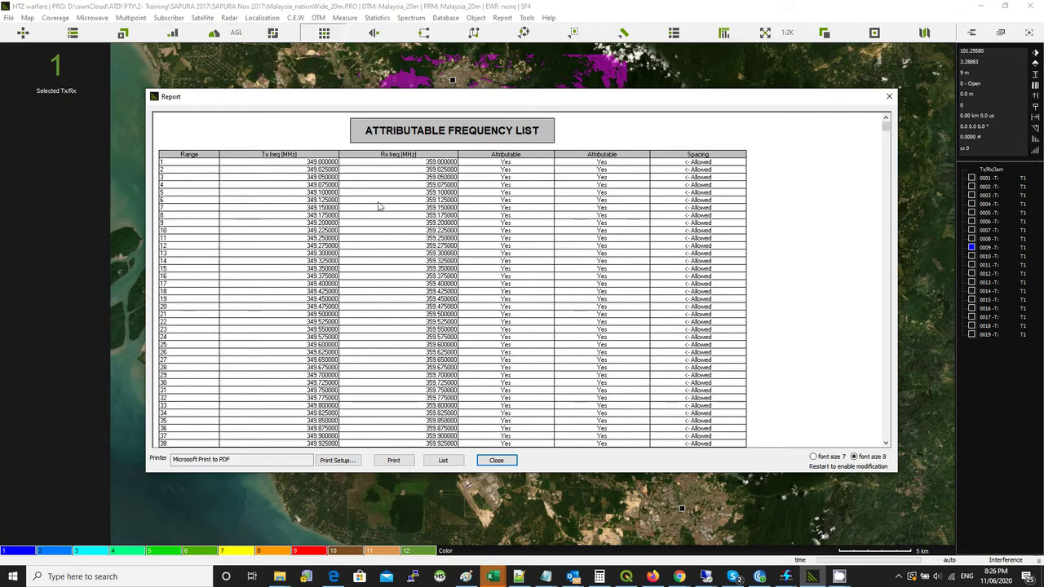
pyautogui.scroll(-5, 413, 254)
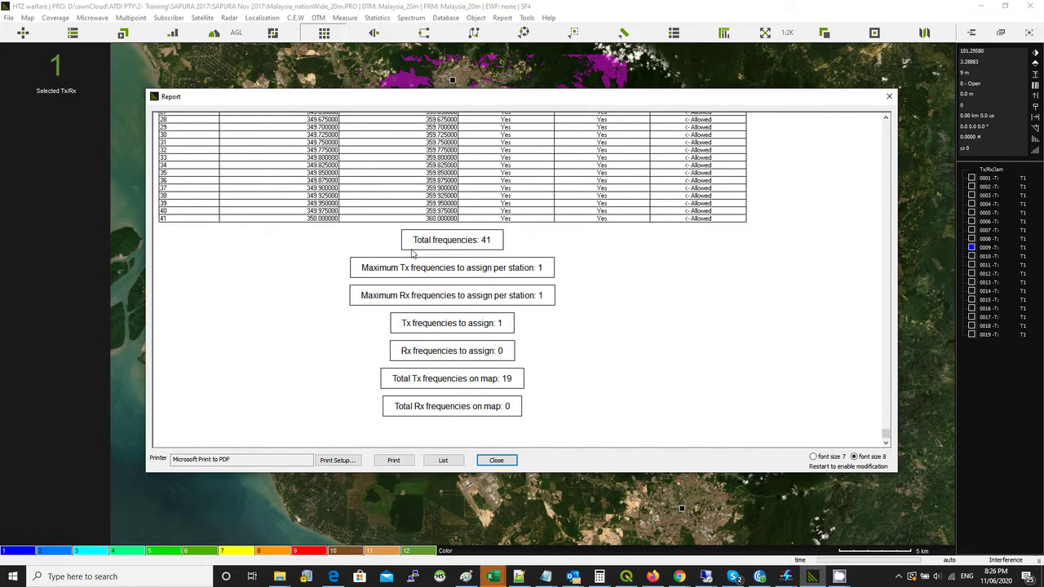
pyautogui.click(496, 460)
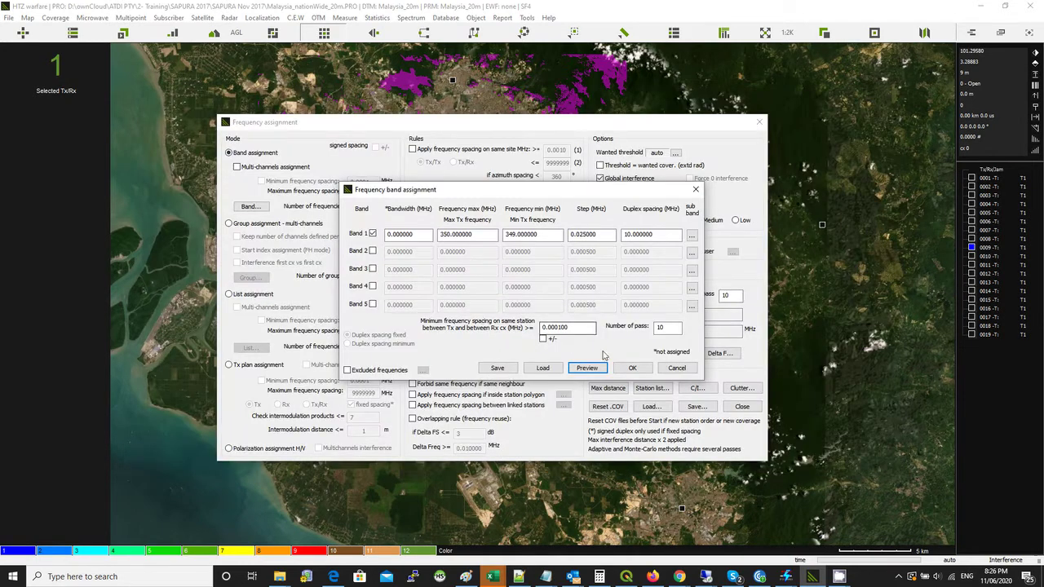
# Run a Monte-Carlo assignment that gives station 9 349.1 MHz with zero global interference
pyautogui.click(633, 367)
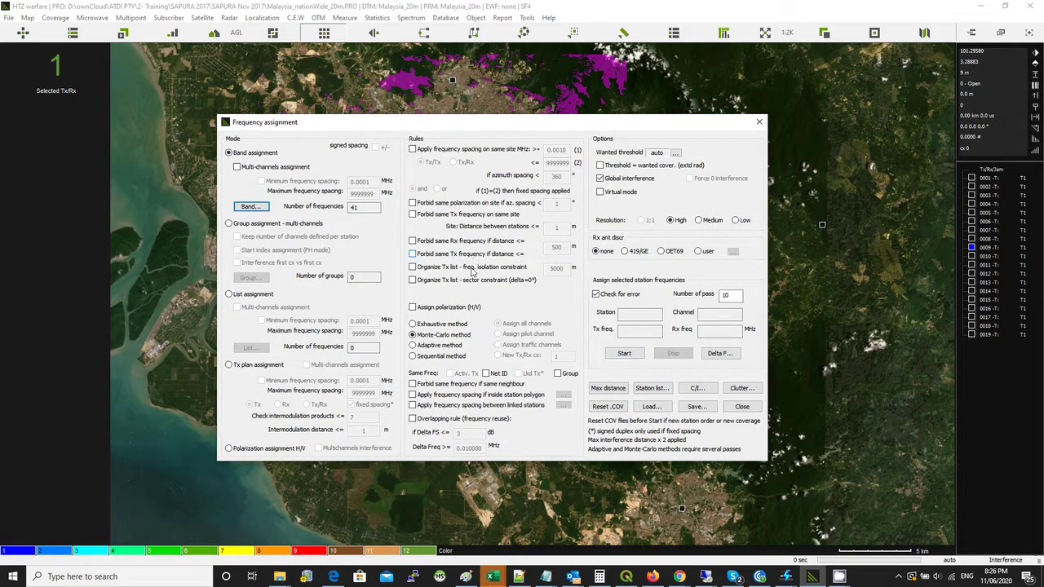
pyautogui.click(442, 336)
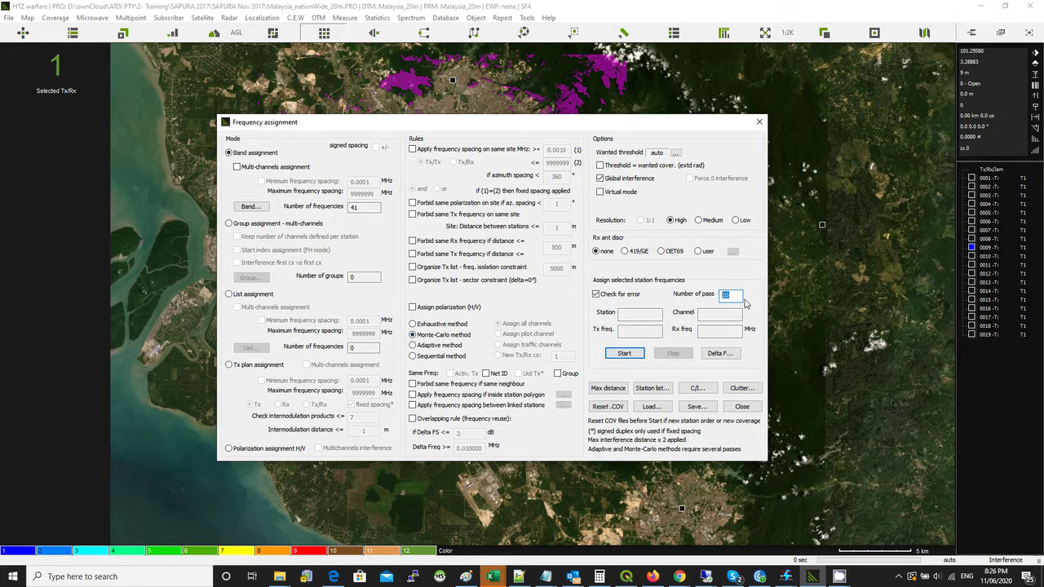
pyautogui.click(625, 353)
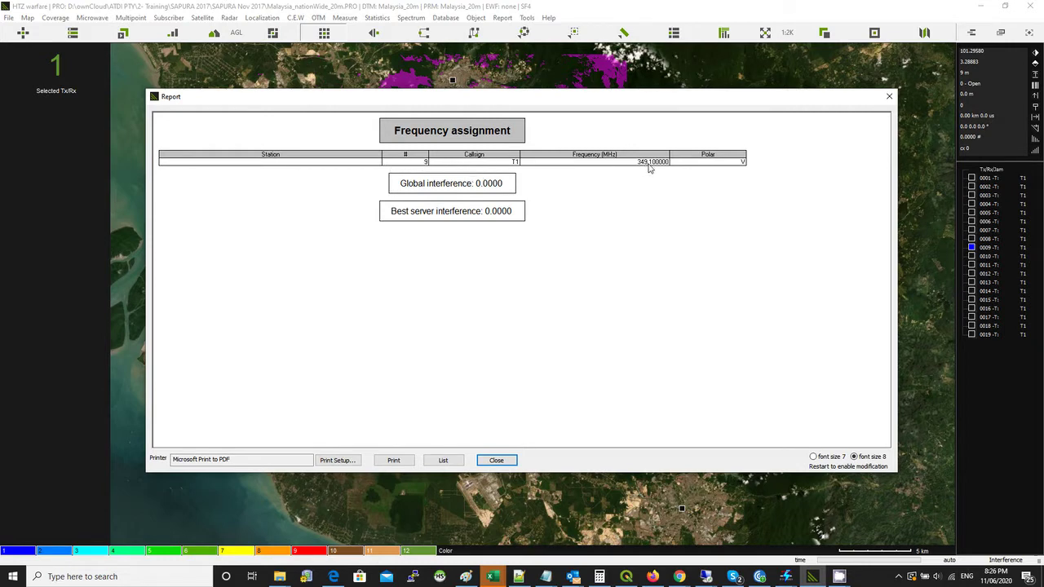
pyautogui.click(496, 460)
# Close the frequency assignment dialog and frame the 19 relabelled stations on the map
pyautogui.click(741, 408)
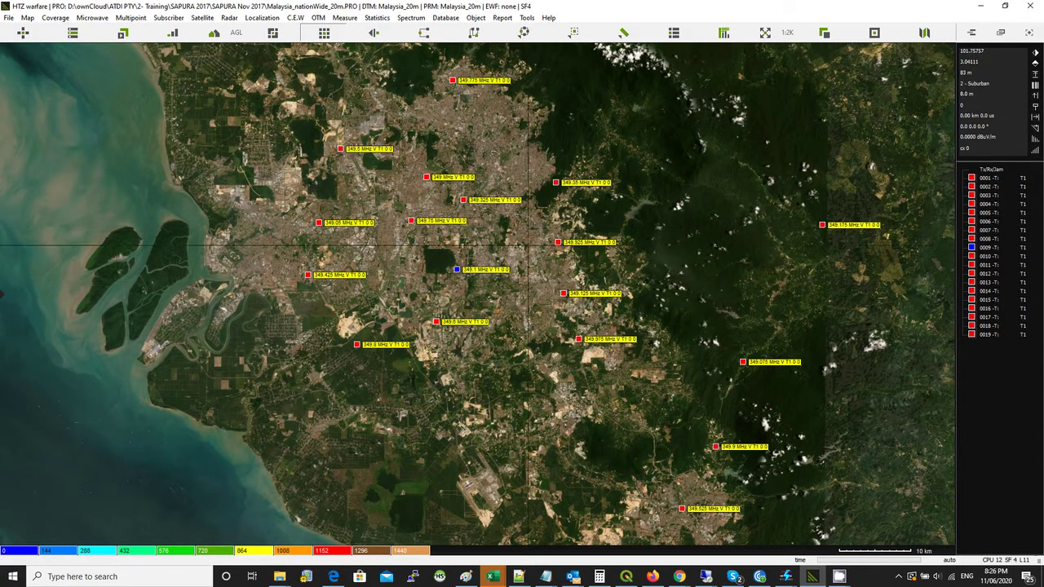
pyautogui.moveTo(491, 287); pyautogui.dragTo(447, 314)
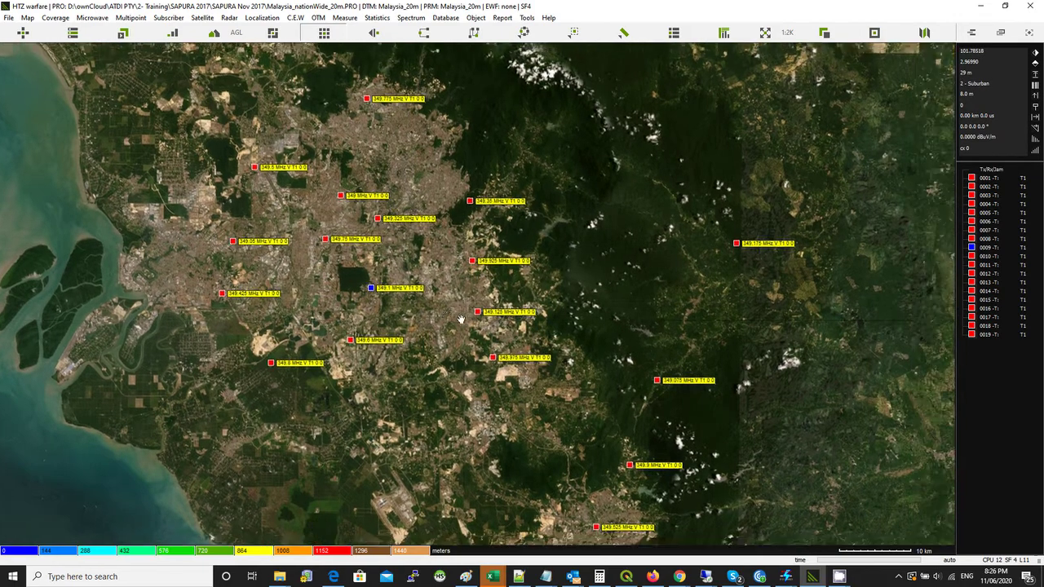
pyautogui.scroll(-2, 495, 337)
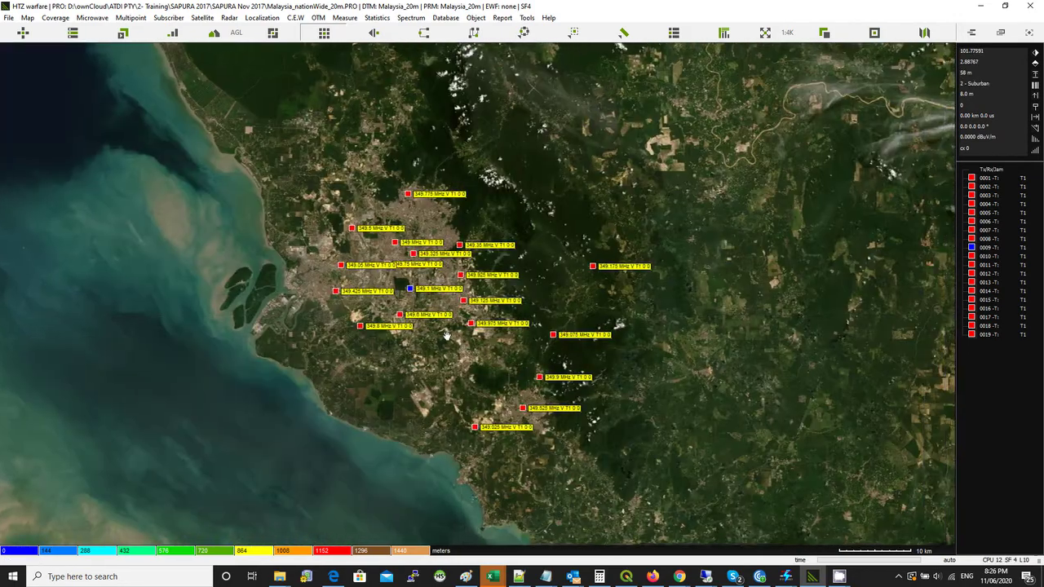
pyautogui.moveTo(496, 337); pyautogui.dragTo(443, 330)
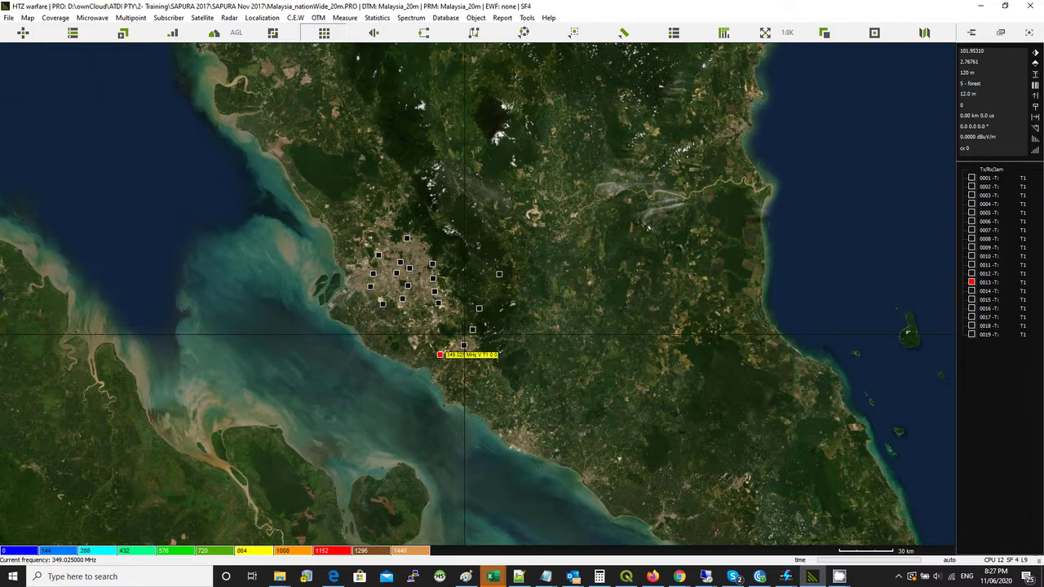
# Run the global C/I network interference calculation with the protection ratio settings and view the jtemp1000_28.csv results in Excel
pyautogui.scroll(3, 465, 333)
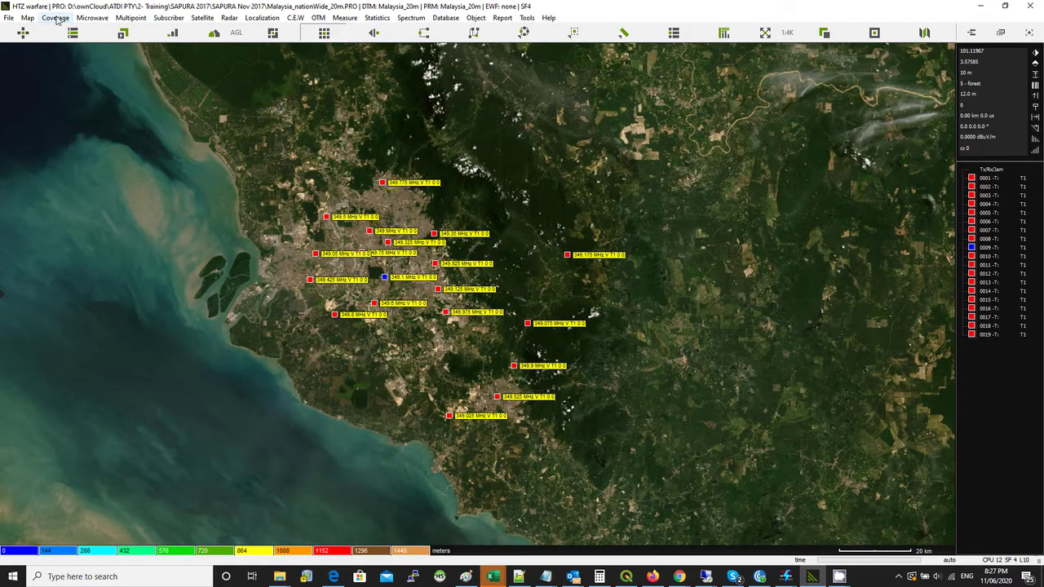
pyautogui.click(55, 18)
pyautogui.moveTo(136, 45)
pyautogui.click(219, 47)
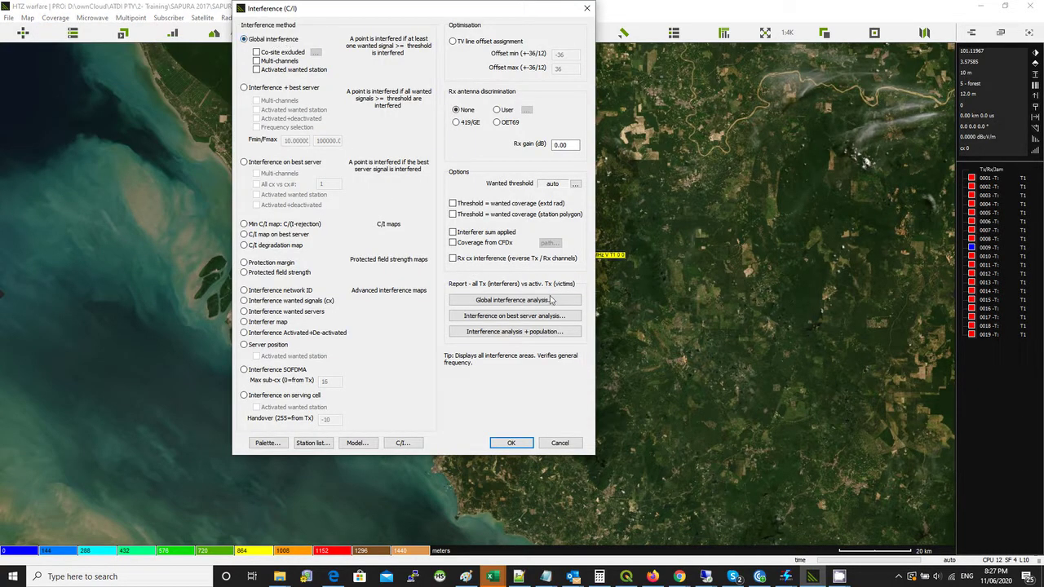
pyautogui.click(402, 443)
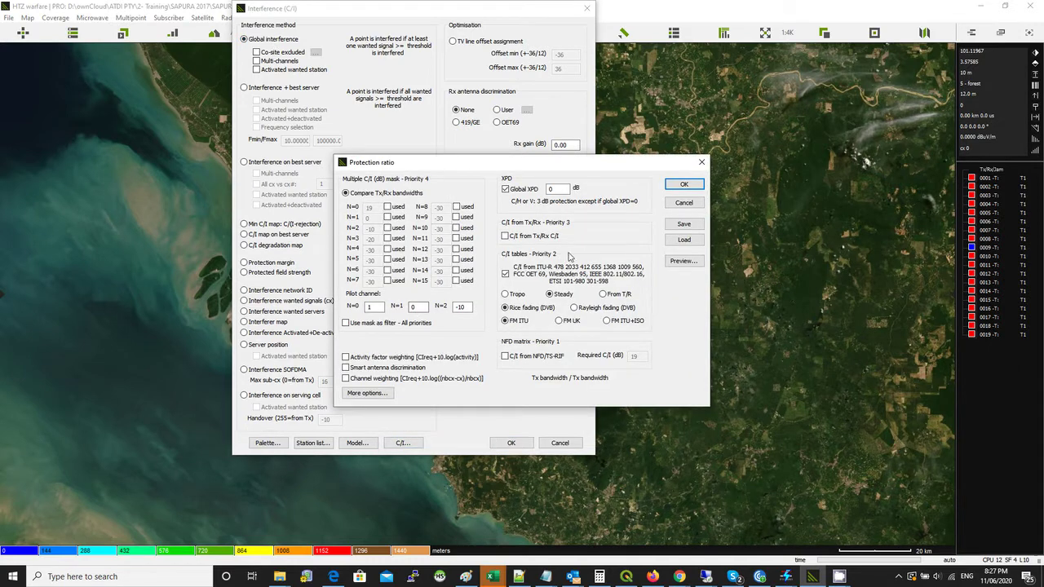
pyautogui.click(684, 185)
pyautogui.click(519, 446)
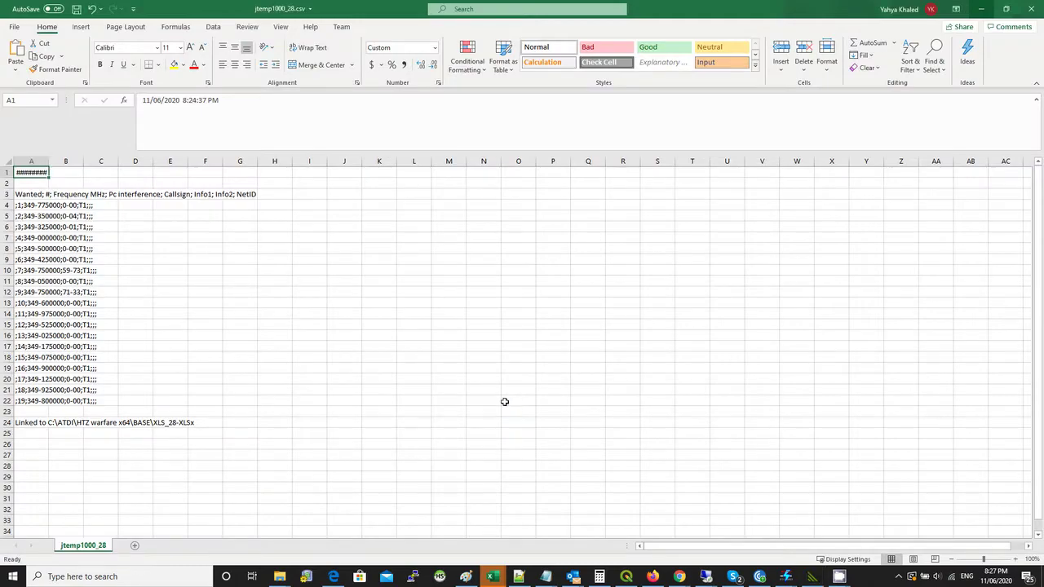
pyautogui.hotkey('alt', 'Tab')
pyautogui.hotkey('alt', 'Tab')
# Minimise the Excel results and zoom the map around station 9 to inspect the small magenta interference patches
pyautogui.click(981, 9)
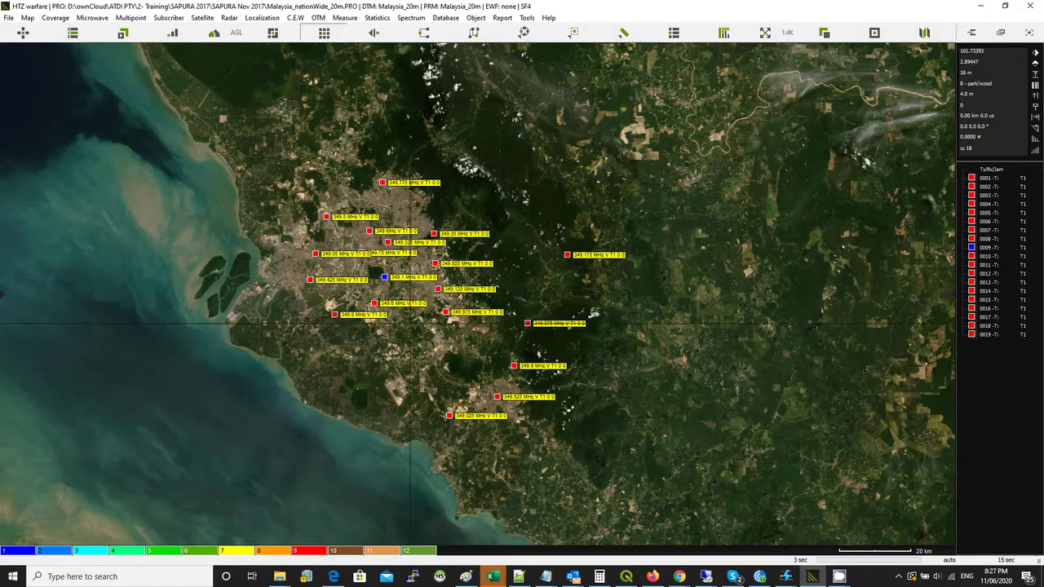
pyautogui.scroll(4, 356, 282)
pyautogui.scroll(2, 537, 192)
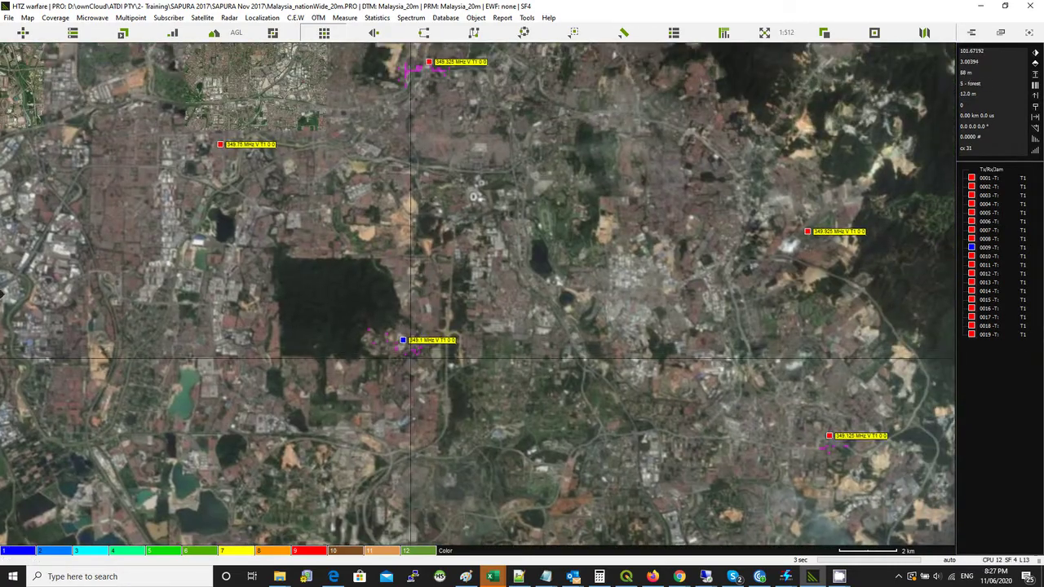
pyautogui.scroll(-1, 411, 334)
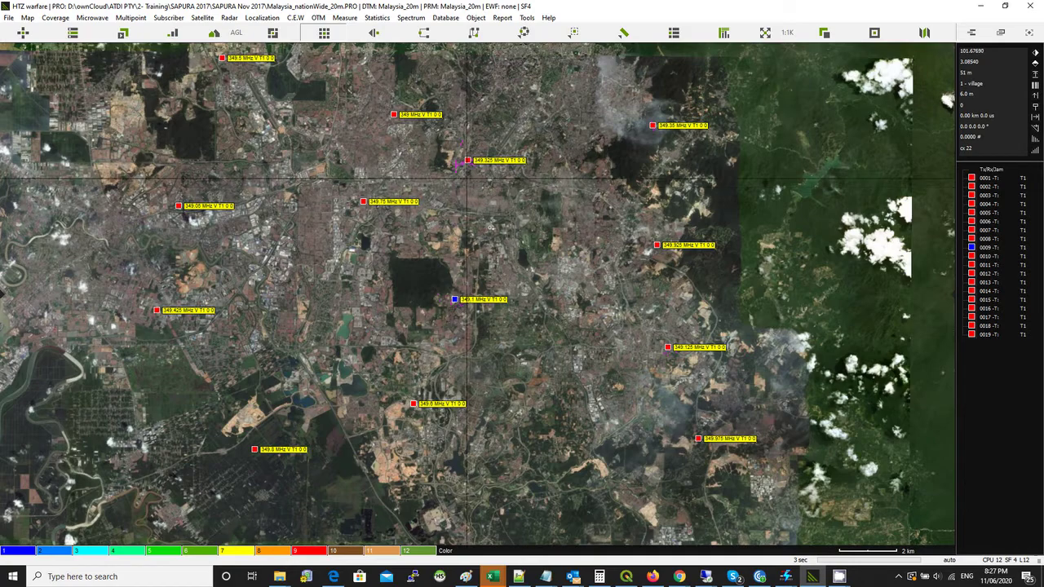
pyautogui.scroll(1, 467, 179)
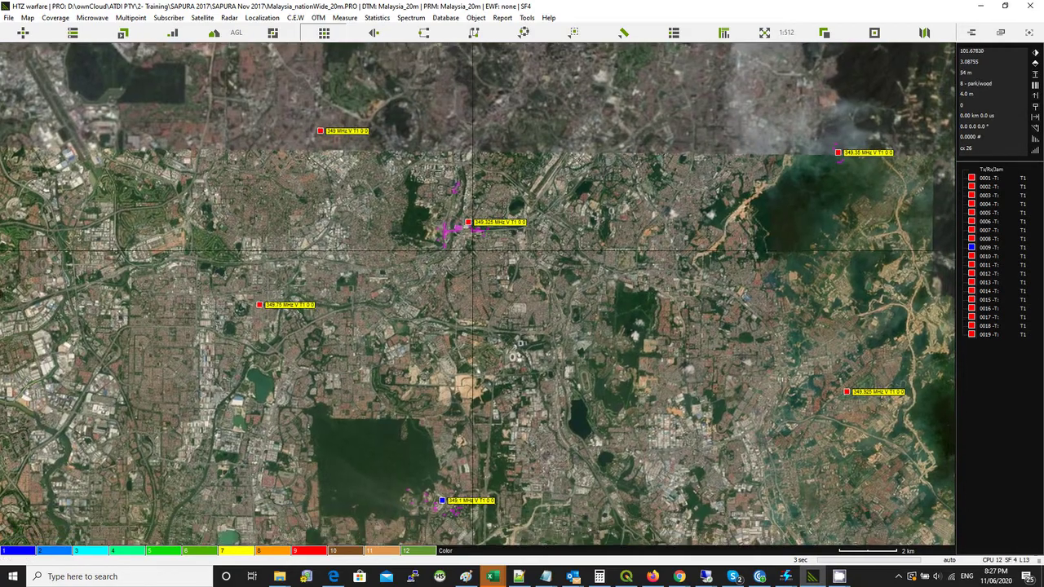
pyautogui.scroll(-1, 478, 261)
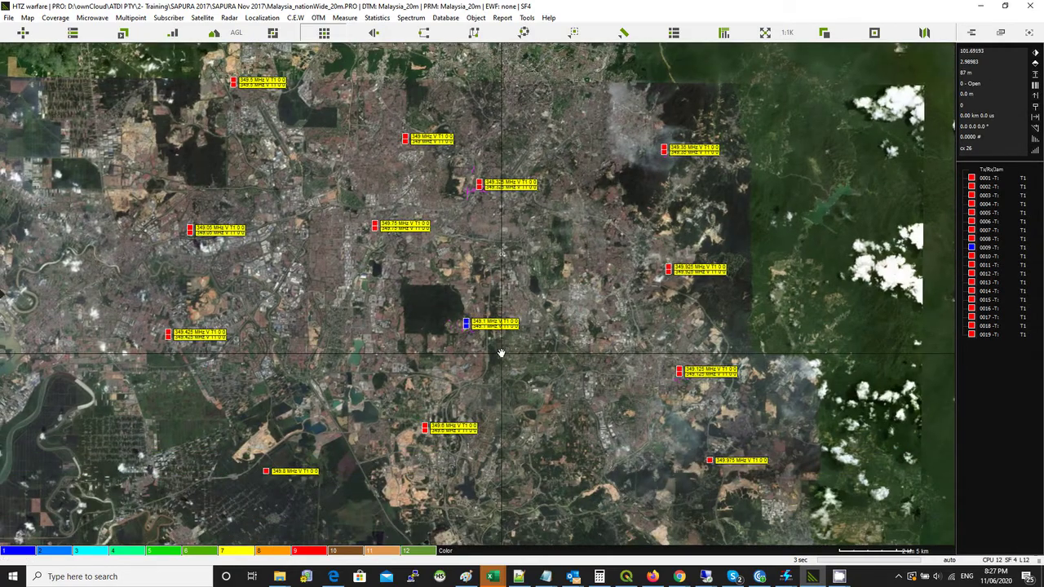
pyautogui.scroll(-1, 501, 353)
pyautogui.scroll(1, 488, 423)
pyautogui.scroll(-1, 470, 277)
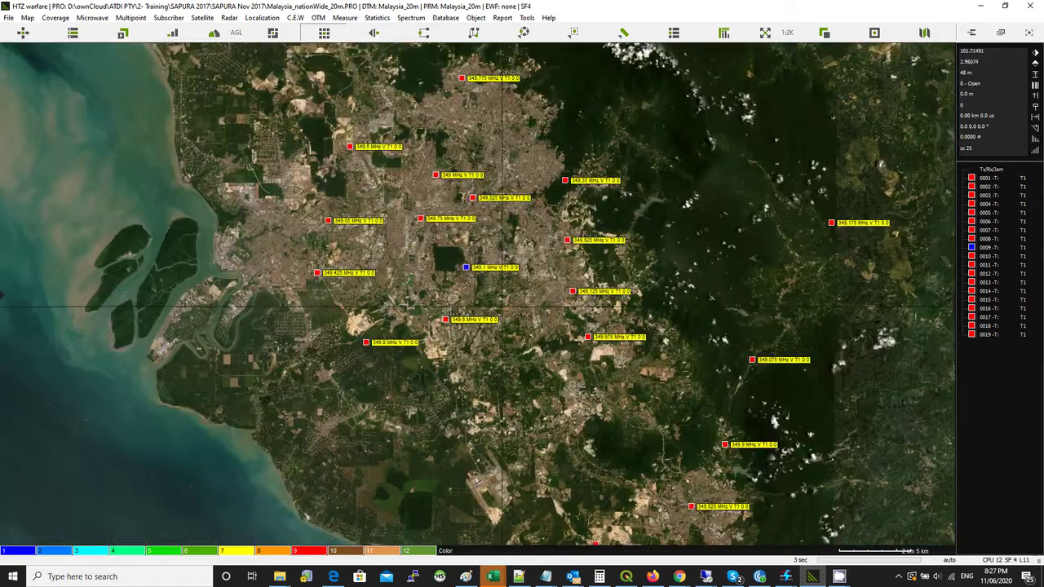
pyautogui.scroll(1, 469, 274)
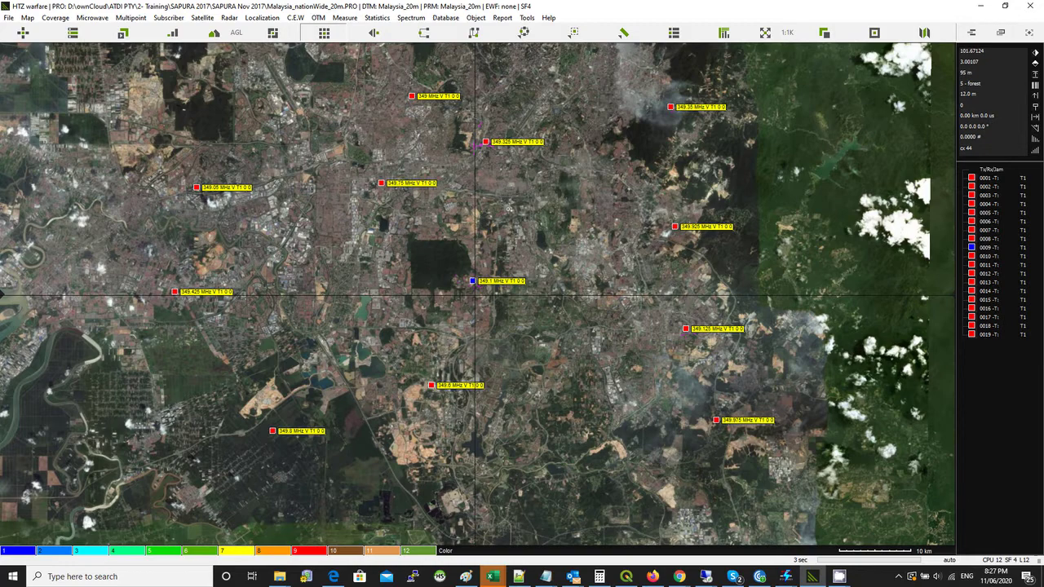
pyautogui.scroll(-1, 475, 295)
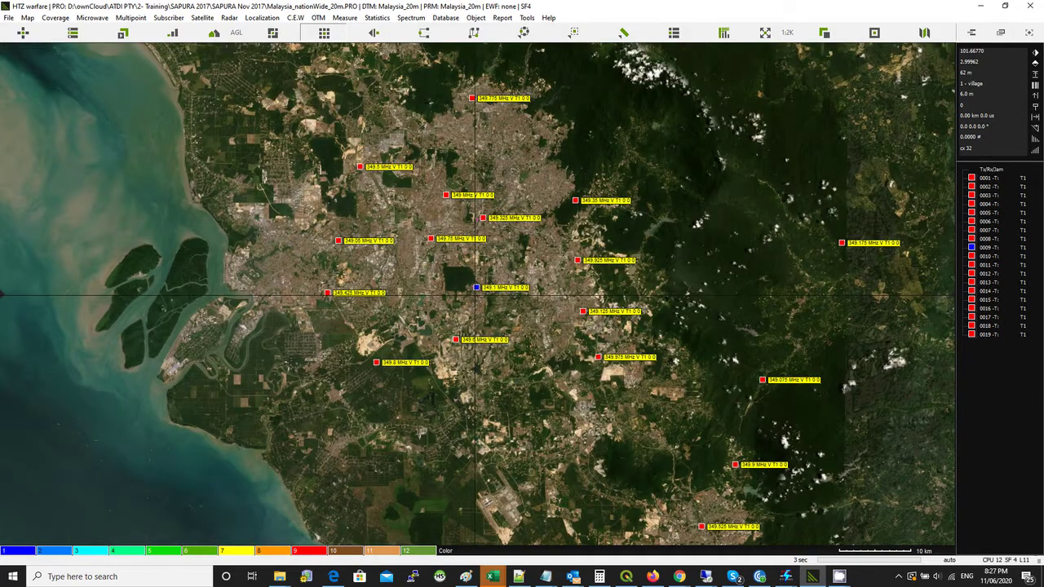
pyautogui.scroll(5, 474, 293)
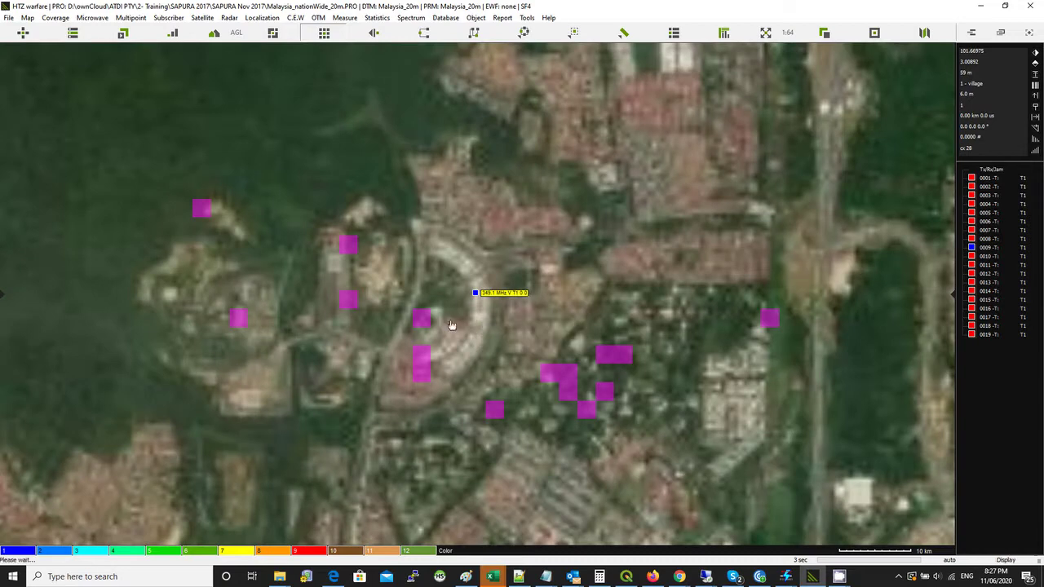
pyautogui.scroll(-1, 482, 321)
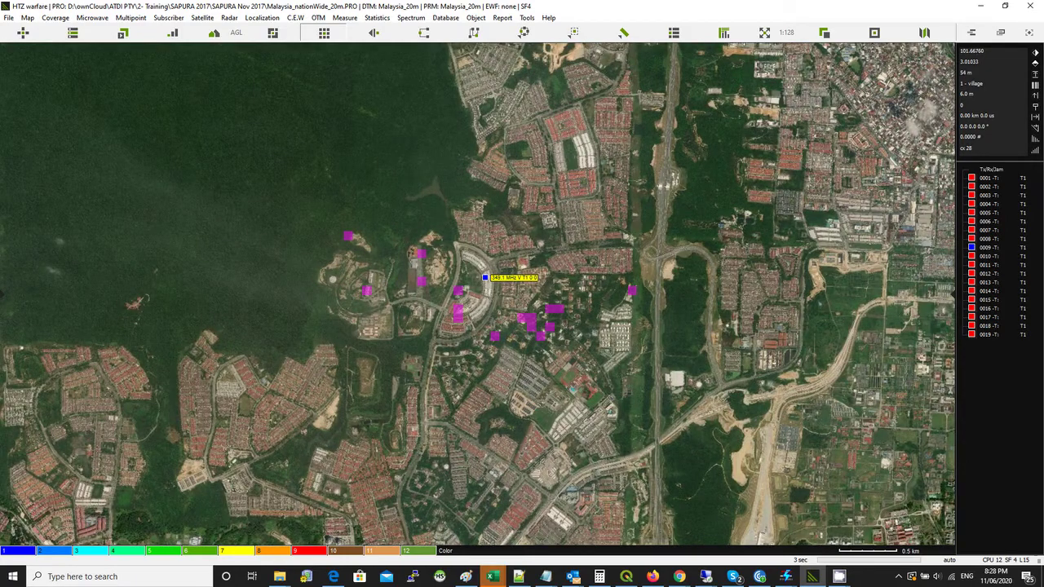
pyautogui.scroll(-3, 482, 292)
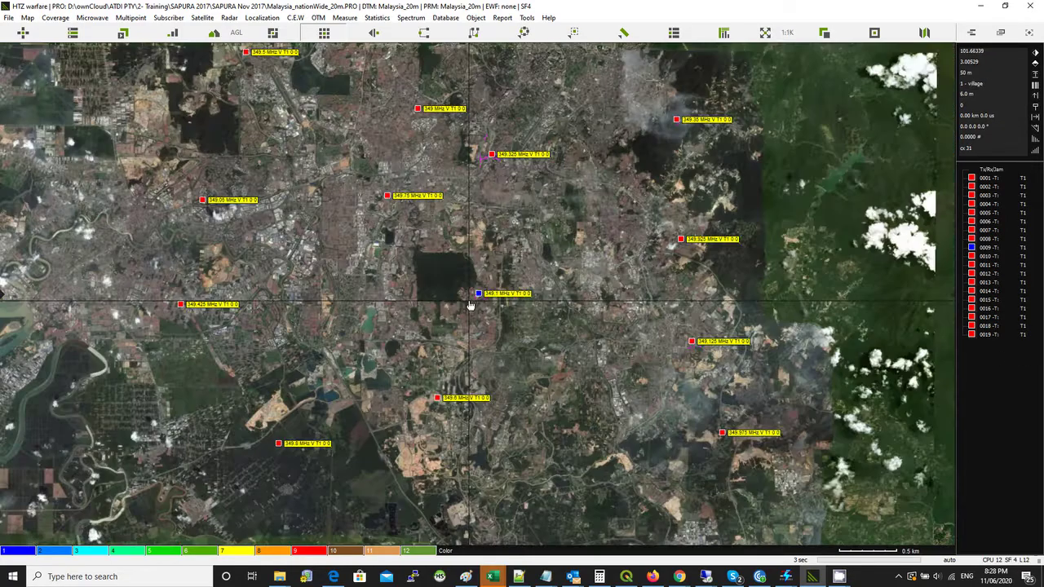